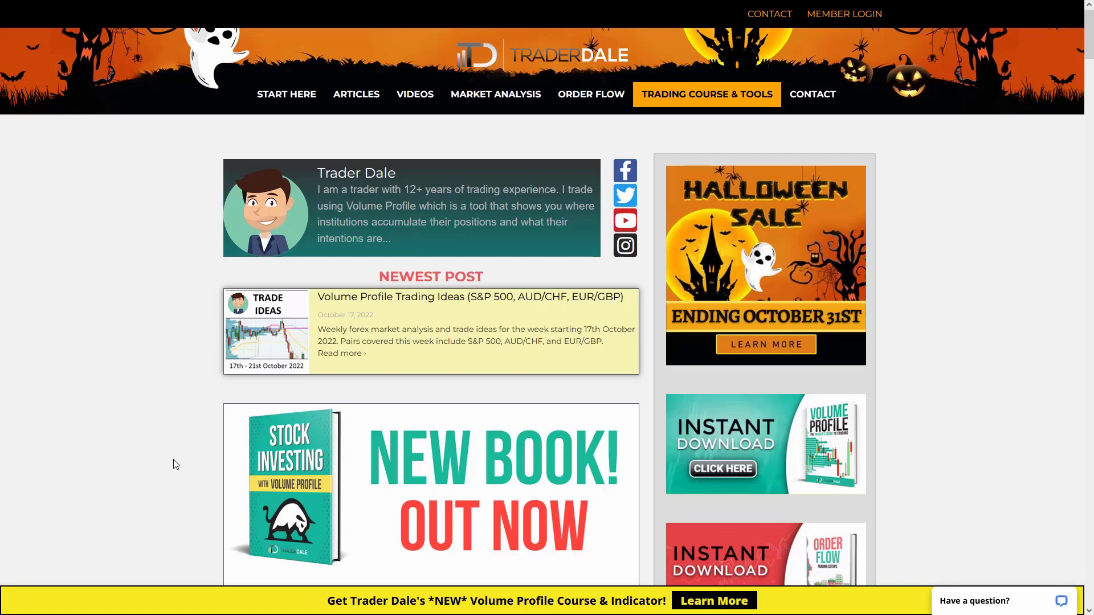
- Open the Order Flow page, circle the Order Flow Pack video in pink, and review the list of what the pack includes
{"action": "left_click", "coordinate": [587, 101]}
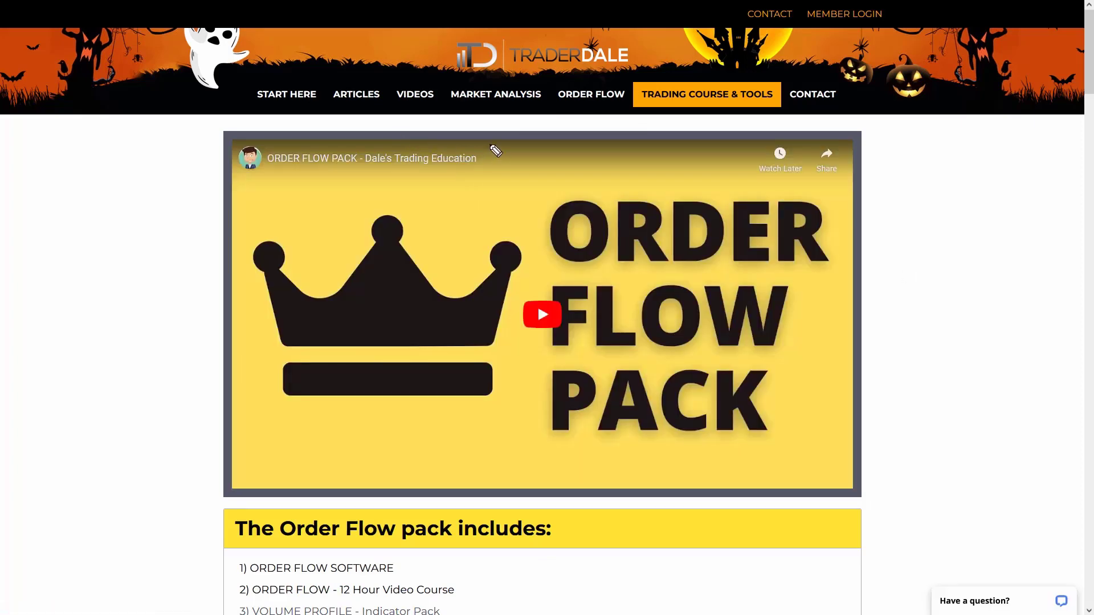
{"action": "mouse_move", "coordinate": [496, 150]}
{"action": "left_mouse_down"}
{"action": "mouse_move", "coordinate": [608, 518]}
{"action": "mouse_move", "coordinate": [579, 154]}
{"action": "mouse_move", "coordinate": [422, 161]}
{"action": "left_mouse_up"}
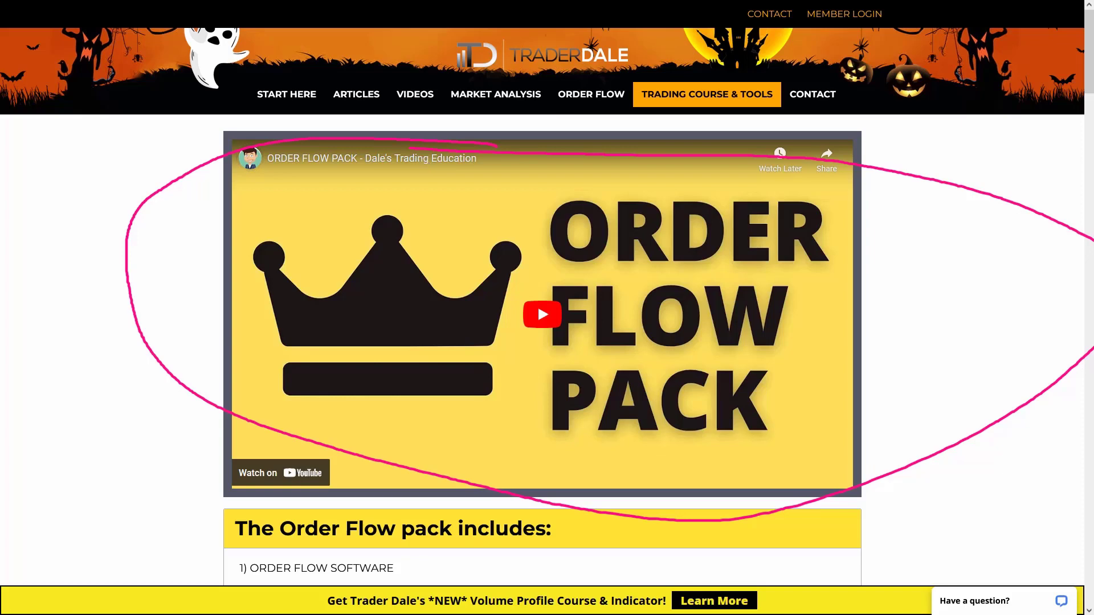
{"action": "scroll", "coordinate": [938, 289], "scroll_direction": "down", "scroll_amount": 4}
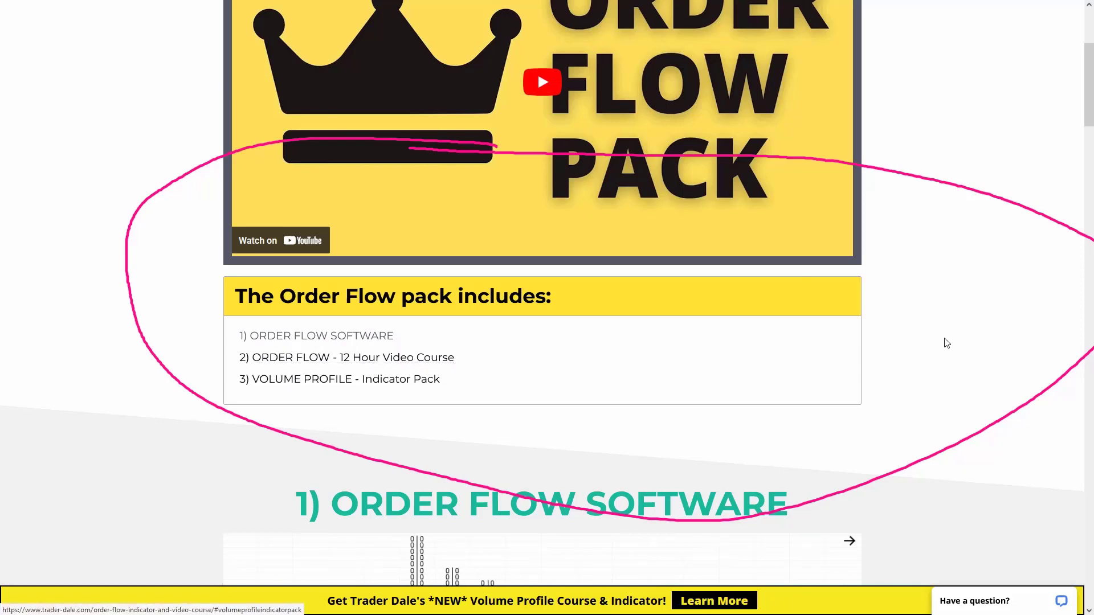
{"action": "scroll", "coordinate": [1086, 126], "scroll_direction": "up", "scroll_amount": 5}
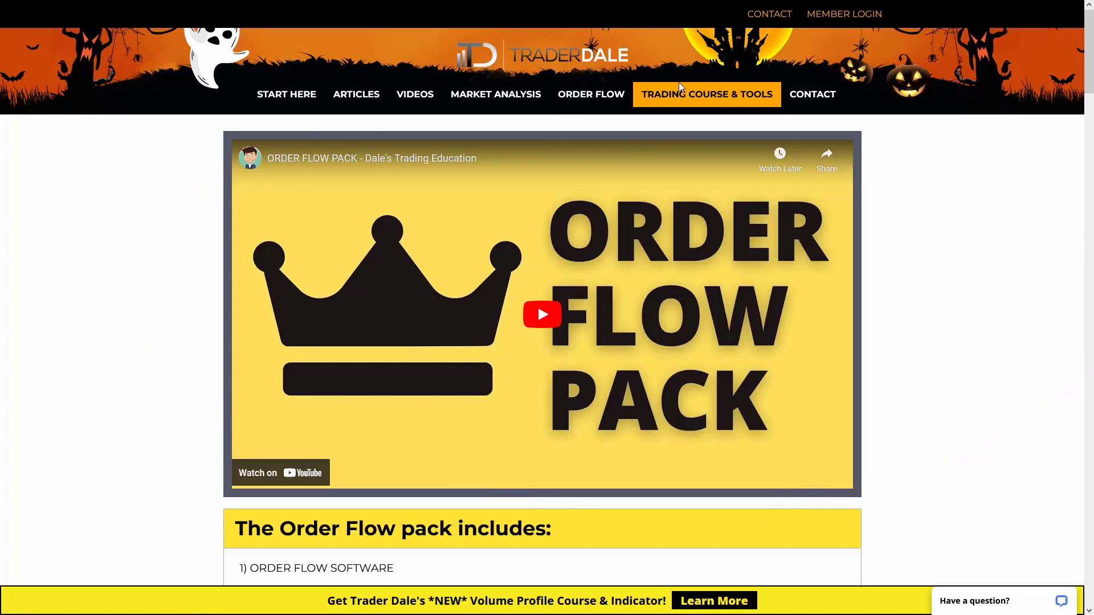
- Open the Trading Course & Tools page, underline the Elite Pack (Recommended) heading in yellow and circle the Elite Pack video
{"action": "left_click", "coordinate": [710, 97]}
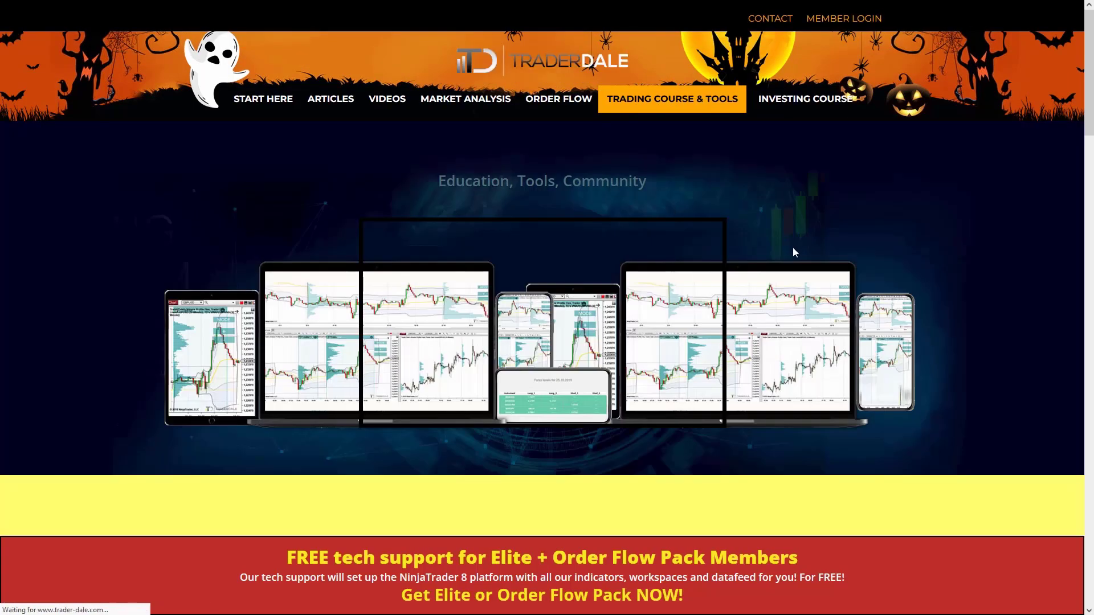
{"action": "scroll", "coordinate": [1088, 114], "scroll_direction": "down", "scroll_amount": 1}
{"action": "mouse_move", "coordinate": [1088, 114]}
{"action": "left_mouse_down"}
{"action": "mouse_move", "coordinate": [1059, 229]}
{"action": "mouse_move", "coordinate": [1061, 359]}
{"action": "left_mouse_up"}
{"action": "left_click_drag", "start_coordinate": [10, 145], "coordinate": [365, 149]}
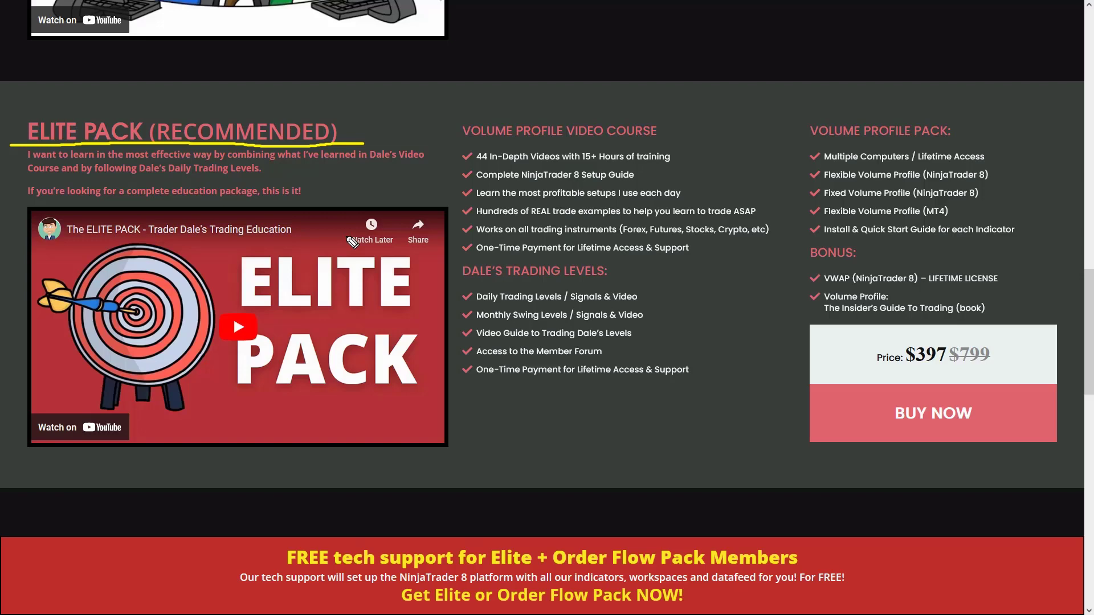
{"action": "mouse_move", "coordinate": [317, 221]}
{"action": "left_mouse_down"}
{"action": "mouse_move", "coordinate": [182, 242]}
{"action": "mouse_move", "coordinate": [333, 483]}
{"action": "mouse_move", "coordinate": [294, 238]}
{"action": "left_mouse_up"}
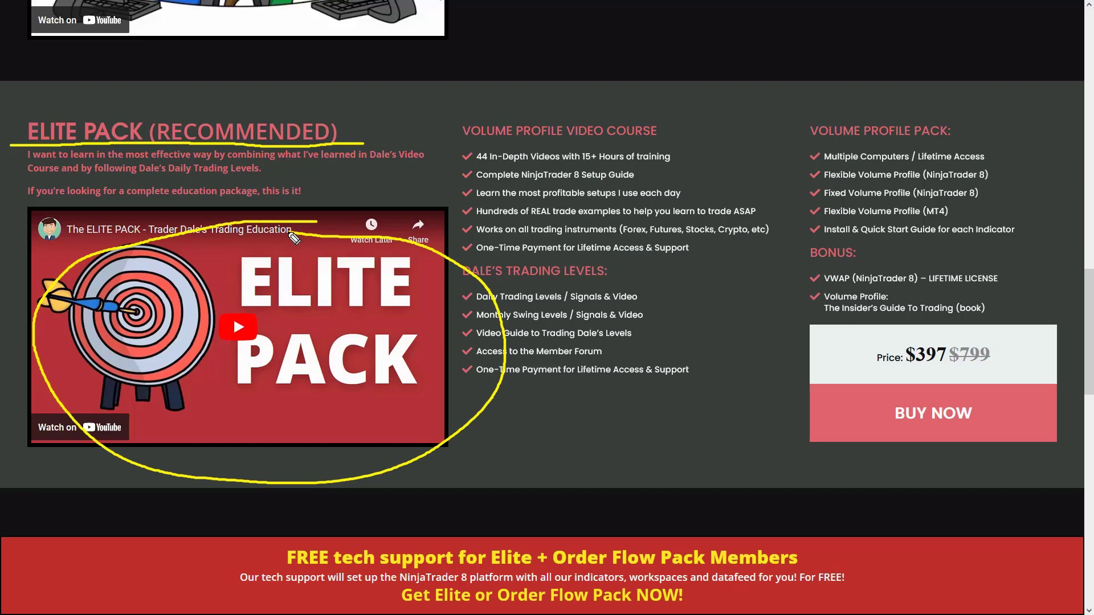
- Underline the Elite Pack's Video Course, Dale's Trading Levels, Volume Profile Pack and Bonus headings in yellow
{"action": "left_click_drag", "start_coordinate": [553, 139], "coordinate": [660, 137]}
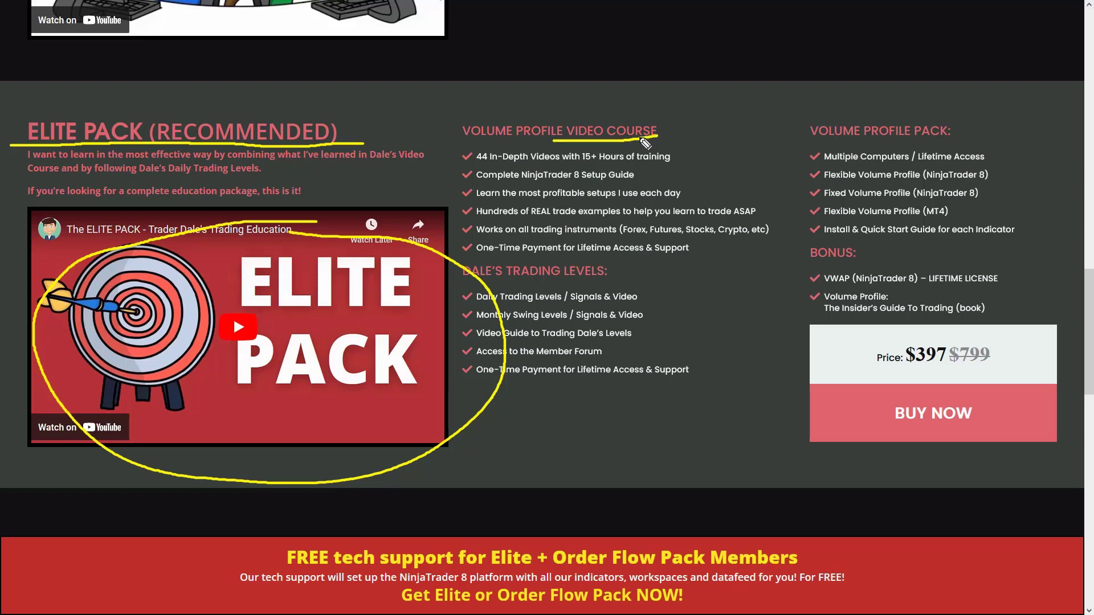
{"action": "left_click_drag", "start_coordinate": [470, 280], "coordinate": [686, 283]}
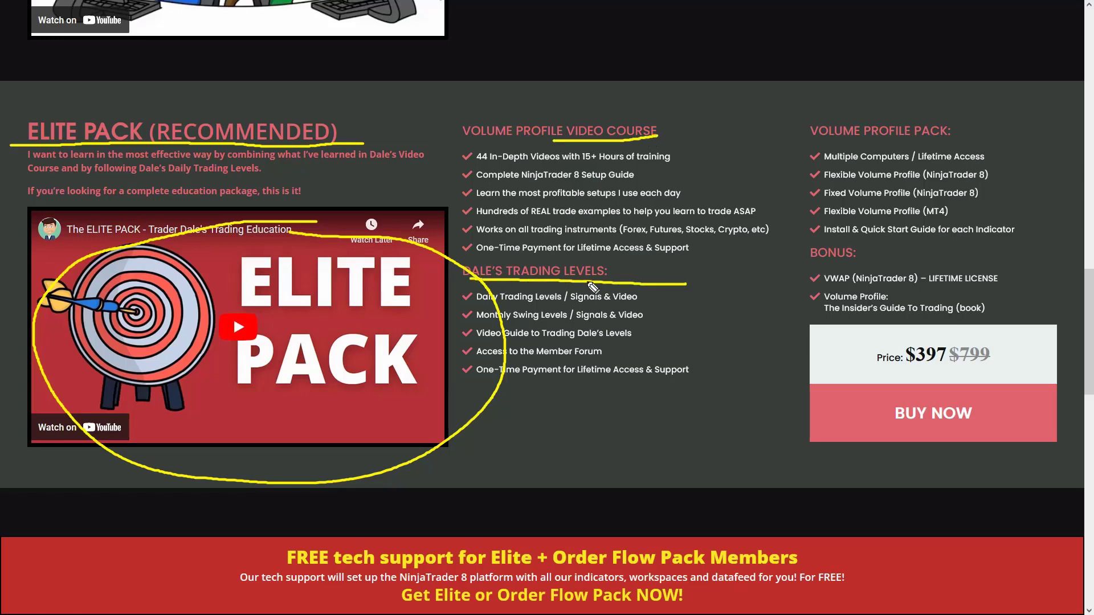
{"action": "left_click_drag", "start_coordinate": [808, 143], "coordinate": [1010, 145]}
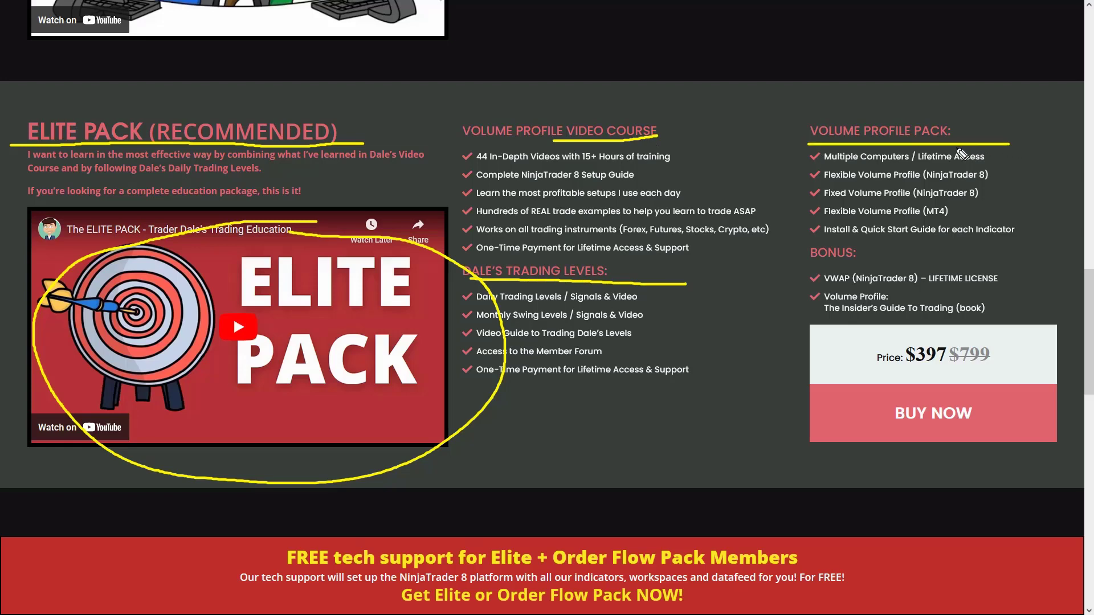
{"action": "left_click_drag", "start_coordinate": [814, 266], "coordinate": [914, 260]}
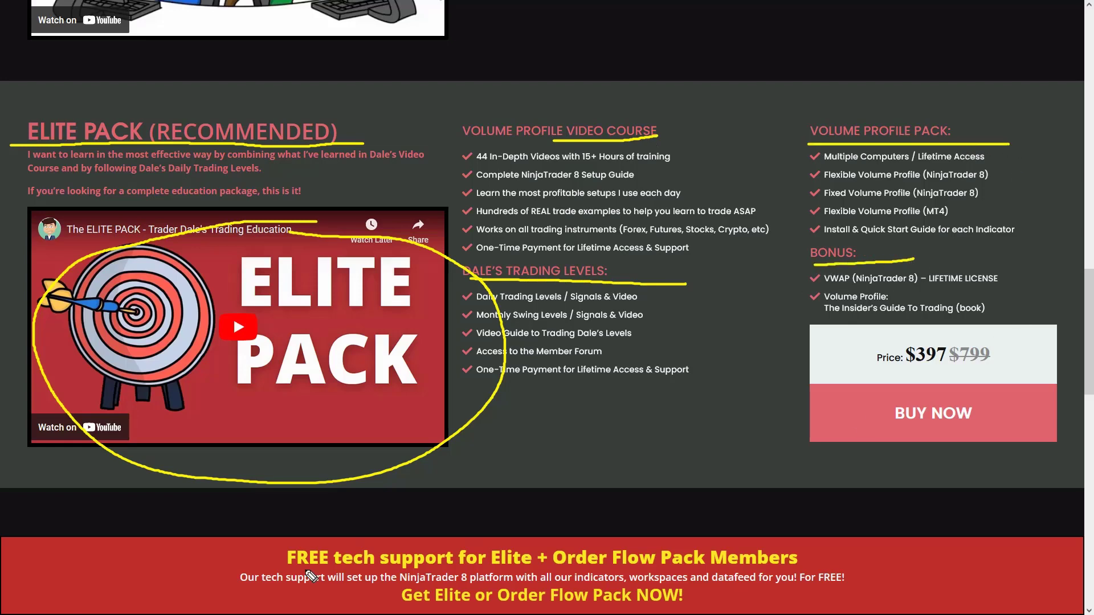
- Underline the free tech support headline and its key terms, circle the word FREE in the banner, and clear the annotations
{"action": "left_click_drag", "start_coordinate": [284, 569], "coordinate": [812, 569]}
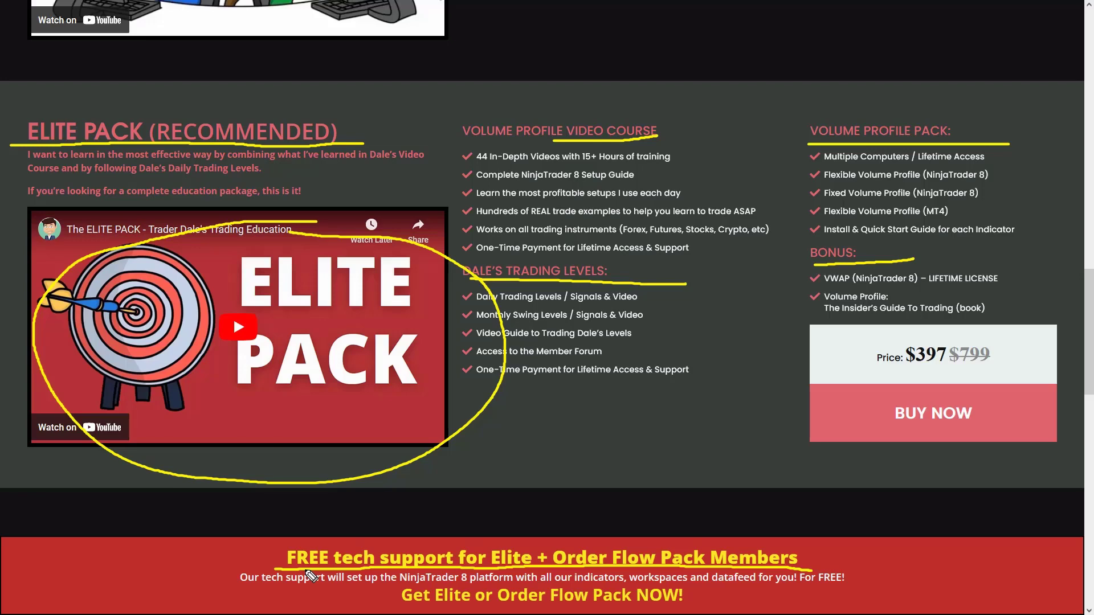
{"action": "left_click_drag", "start_coordinate": [397, 584], "coordinate": [757, 583]}
{"action": "mouse_move", "coordinate": [848, 563]}
{"action": "left_mouse_down"}
{"action": "mouse_move", "coordinate": [872, 567]}
{"action": "mouse_move", "coordinate": [816, 561]}
{"action": "left_mouse_up"}
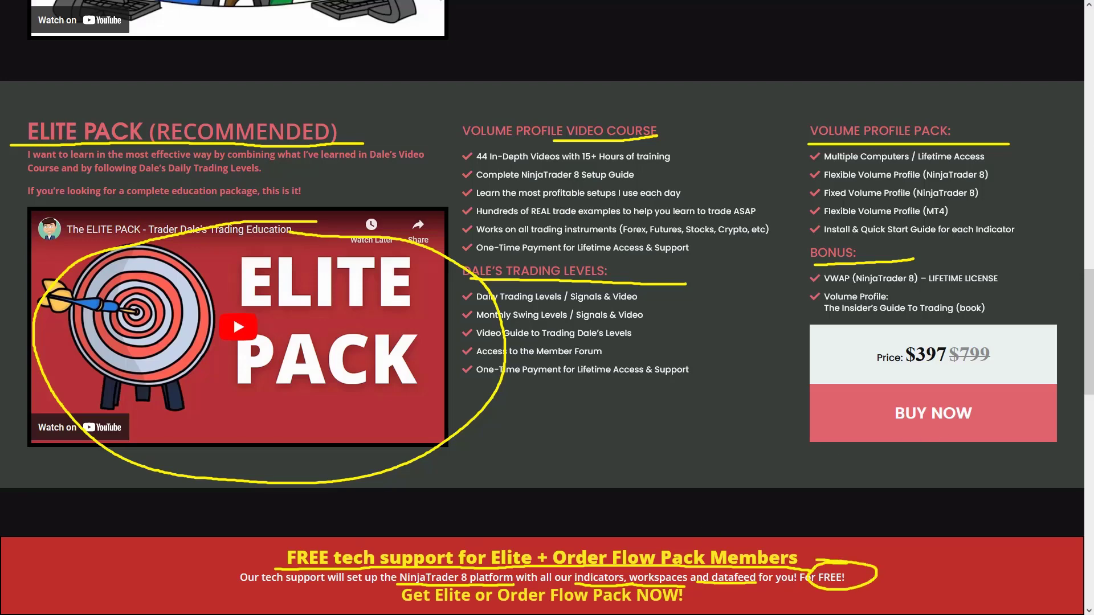
{"action": "key", "text": "Escape"}
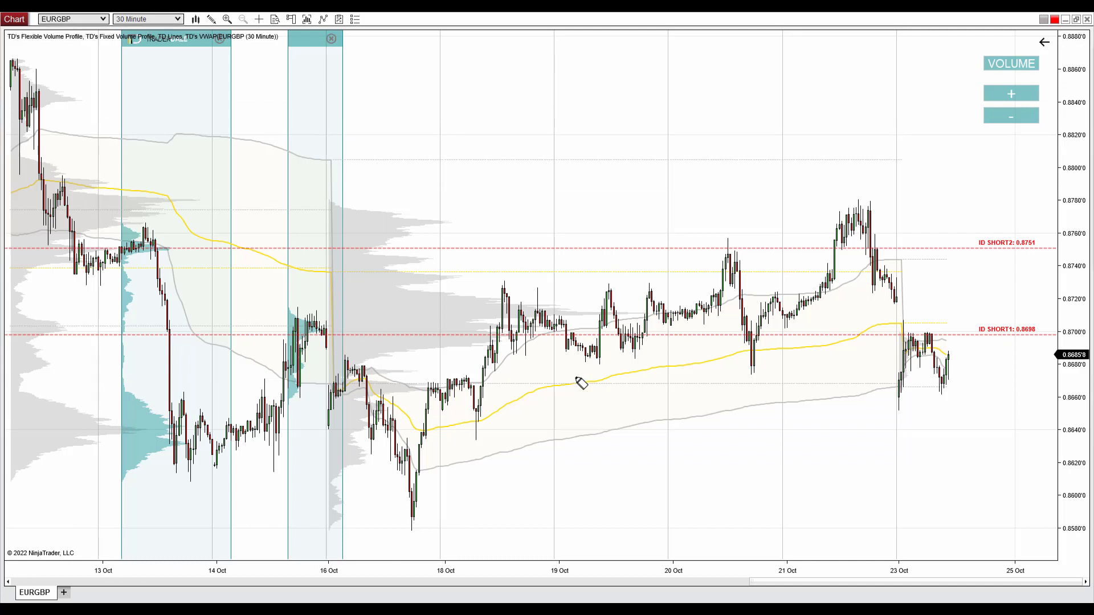
- On the EURGBP chart, mark the 0.8698 and 0.8751 short levels, their volume zones and the downward reactions, and clear the drawings
{"action": "left_click_drag", "start_coordinate": [332, 335], "coordinate": [483, 335]}
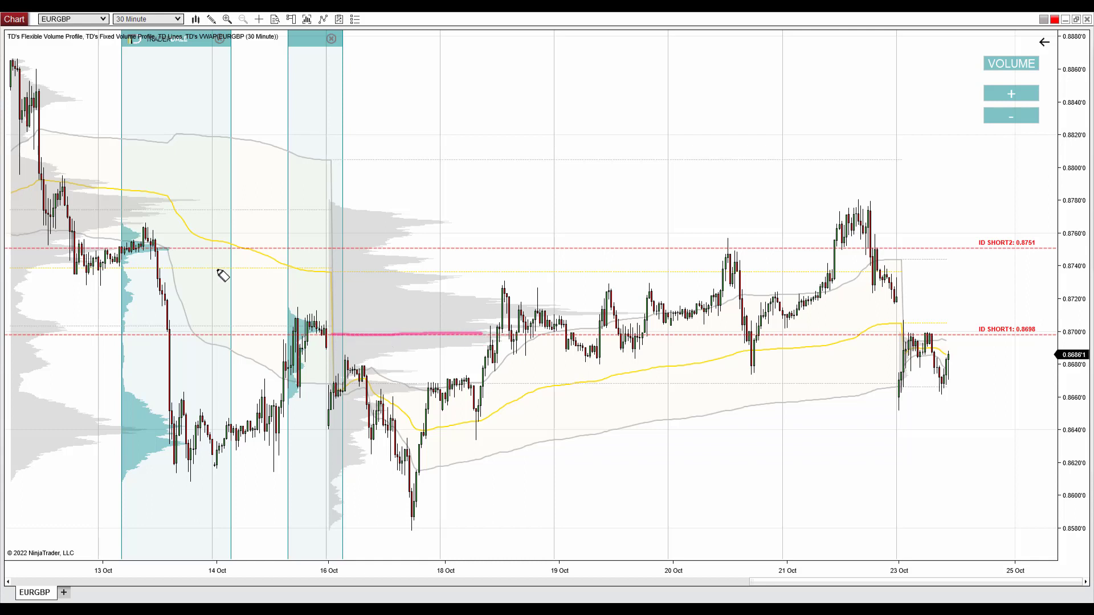
{"action": "left_click_drag", "start_coordinate": [183, 248], "coordinate": [718, 249]}
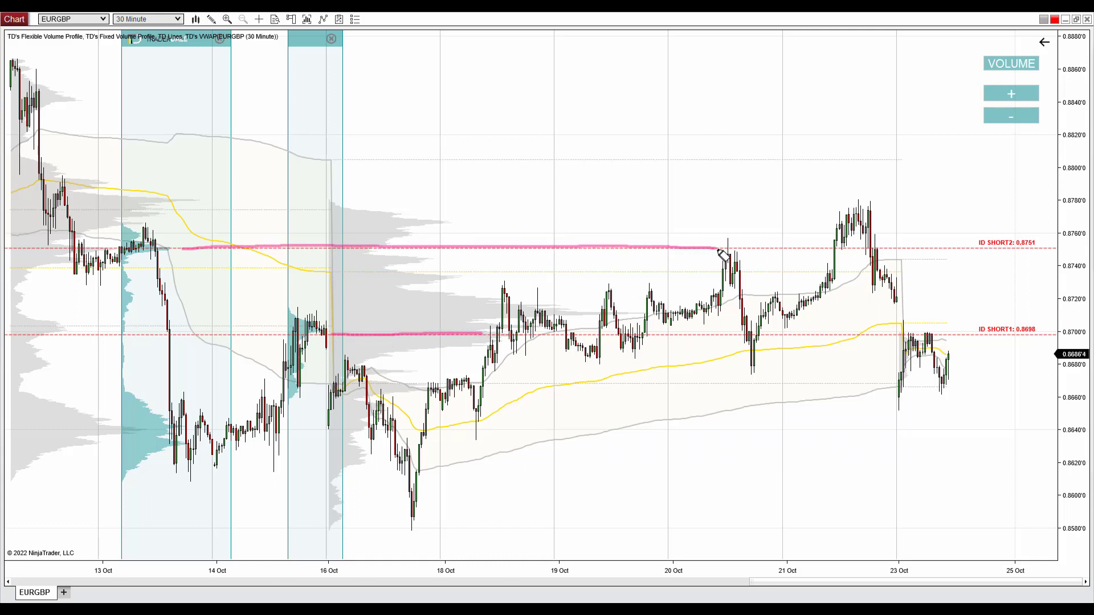
{"action": "mouse_move", "coordinate": [317, 314]}
{"action": "left_mouse_down"}
{"action": "mouse_move", "coordinate": [297, 314]}
{"action": "mouse_move", "coordinate": [297, 342]}
{"action": "mouse_move", "coordinate": [329, 315]}
{"action": "mouse_move", "coordinate": [313, 312]}
{"action": "left_mouse_up"}
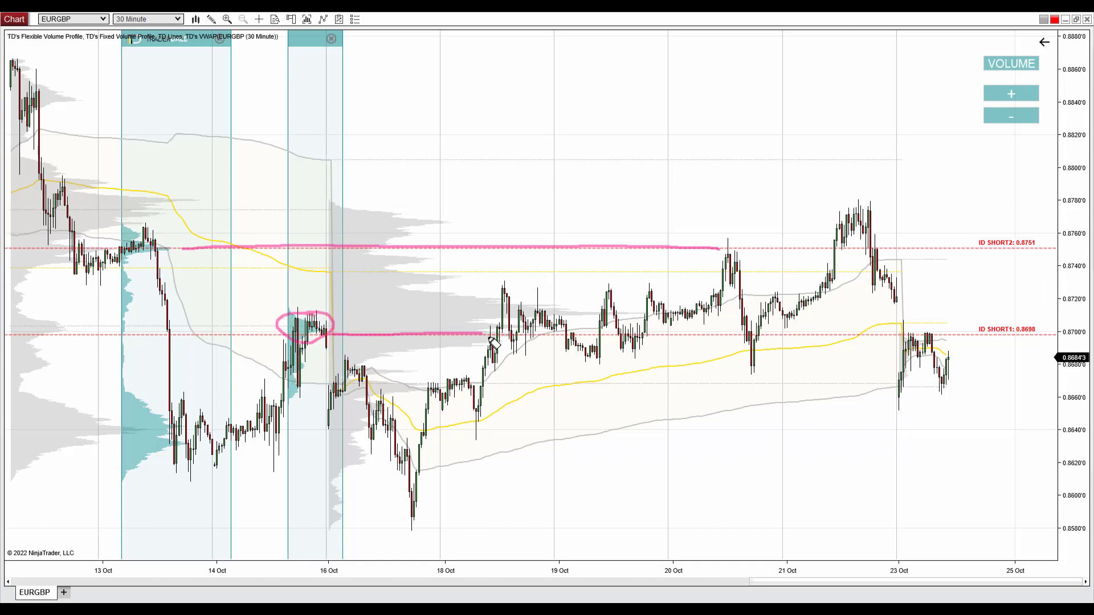
{"action": "mouse_move", "coordinate": [488, 340]}
{"action": "left_mouse_down"}
{"action": "mouse_move", "coordinate": [496, 365]}
{"action": "mouse_move", "coordinate": [505, 357]}
{"action": "mouse_move", "coordinate": [494, 362]}
{"action": "left_mouse_up"}
{"action": "mouse_move", "coordinate": [165, 246]}
{"action": "left_mouse_down"}
{"action": "mouse_move", "coordinate": [122, 240]}
{"action": "mouse_move", "coordinate": [136, 255]}
{"action": "mouse_move", "coordinate": [178, 238]}
{"action": "mouse_move", "coordinate": [151, 229]}
{"action": "left_mouse_up"}
{"action": "mouse_move", "coordinate": [727, 250]}
{"action": "left_mouse_down"}
{"action": "mouse_move", "coordinate": [757, 369]}
{"action": "mouse_move", "coordinate": [759, 343]}
{"action": "left_mouse_up"}
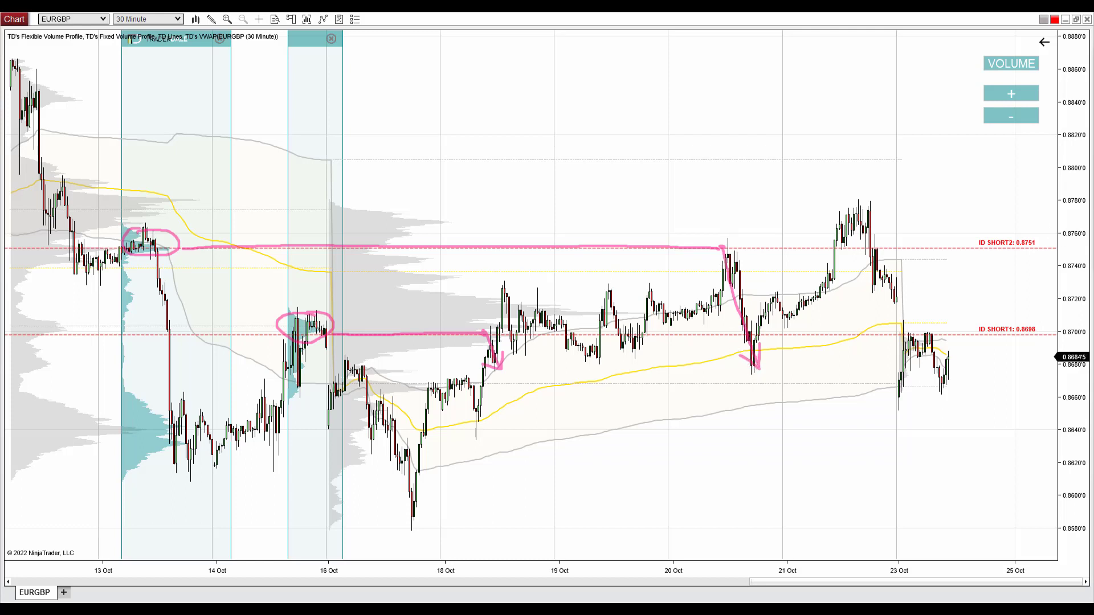
{"action": "key", "text": "Escape"}
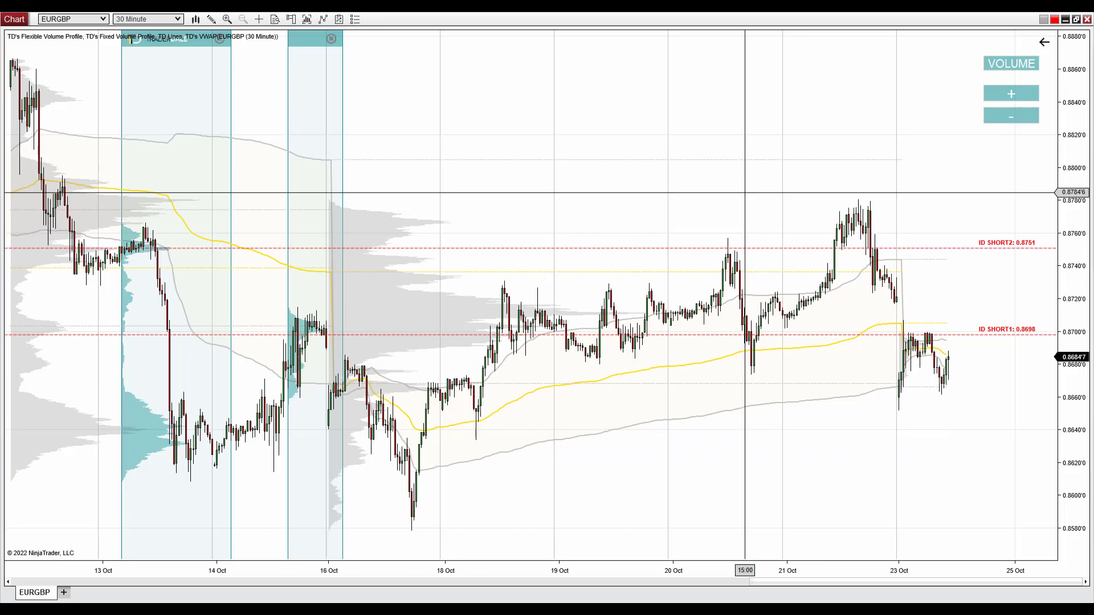
- Load the AUDCHF chart, trace the 0.6302 short level and circle the volume zone it starts from
{"action": "type", "text": "AUDCHF"}
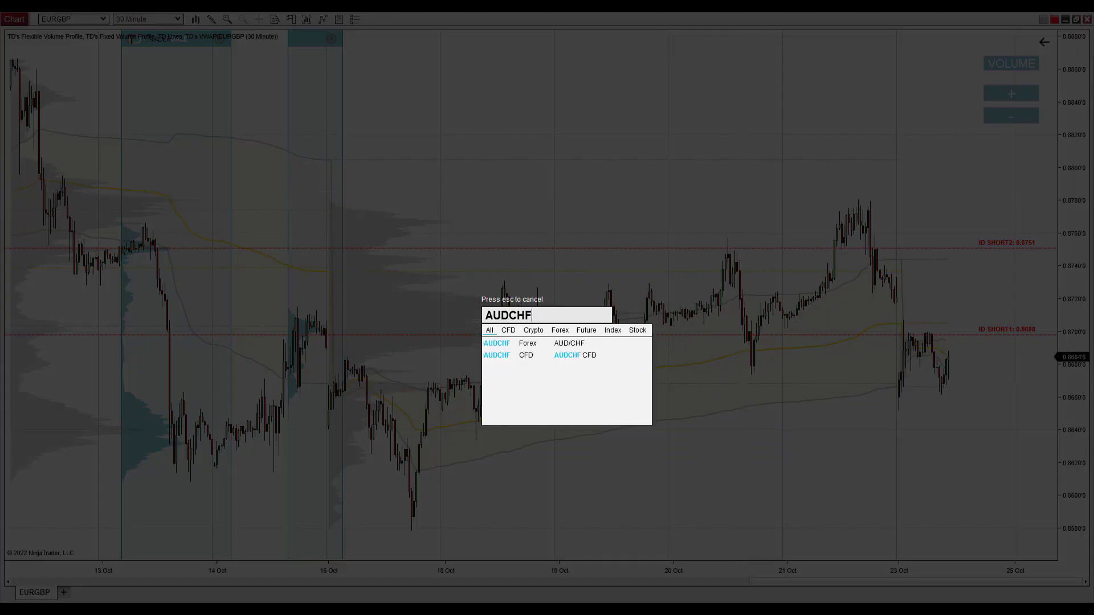
{"action": "key", "text": "Return"}
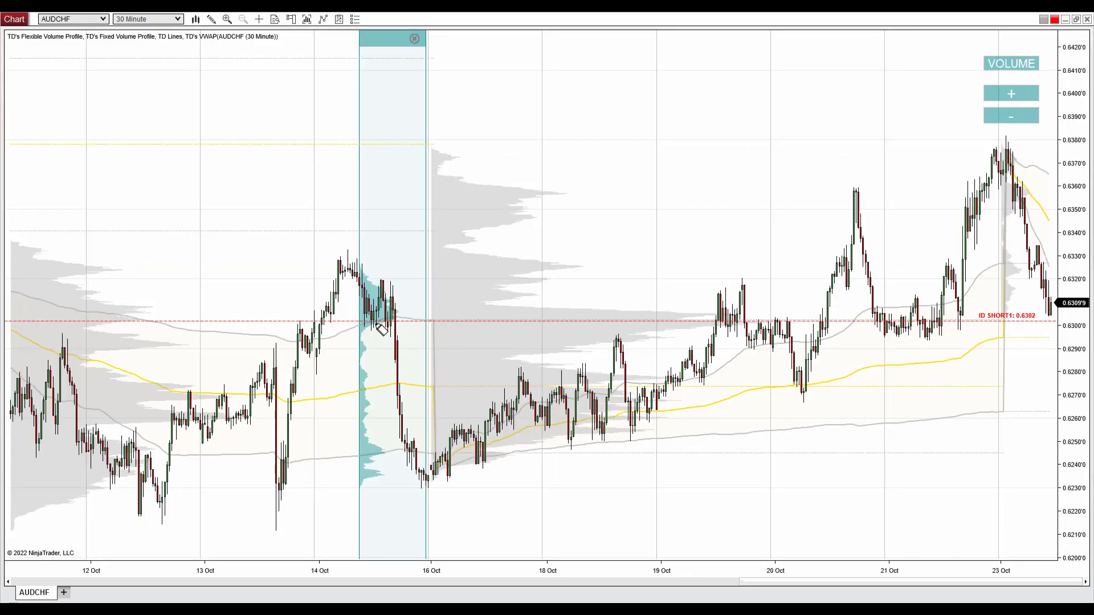
{"action": "left_click_drag", "start_coordinate": [365, 323], "coordinate": [715, 321]}
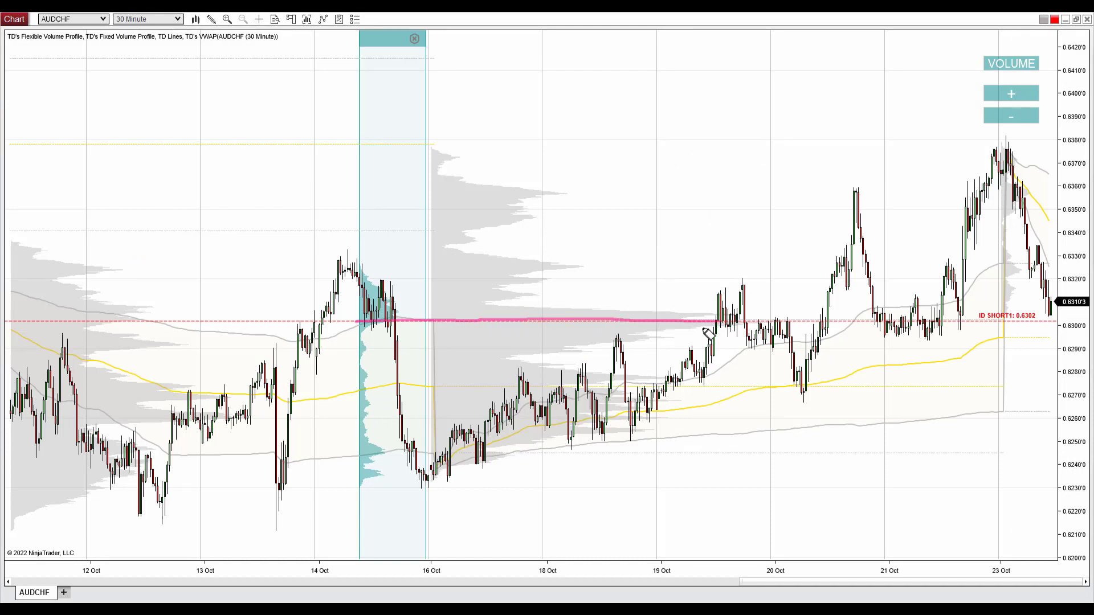
{"action": "mouse_move", "coordinate": [378, 282]}
{"action": "left_mouse_down"}
{"action": "mouse_move", "coordinate": [363, 288]}
{"action": "mouse_move", "coordinate": [364, 312]}
{"action": "mouse_move", "coordinate": [399, 321]}
{"action": "mouse_move", "coordinate": [413, 292]}
{"action": "mouse_move", "coordinate": [378, 282]}
{"action": "left_mouse_up"}
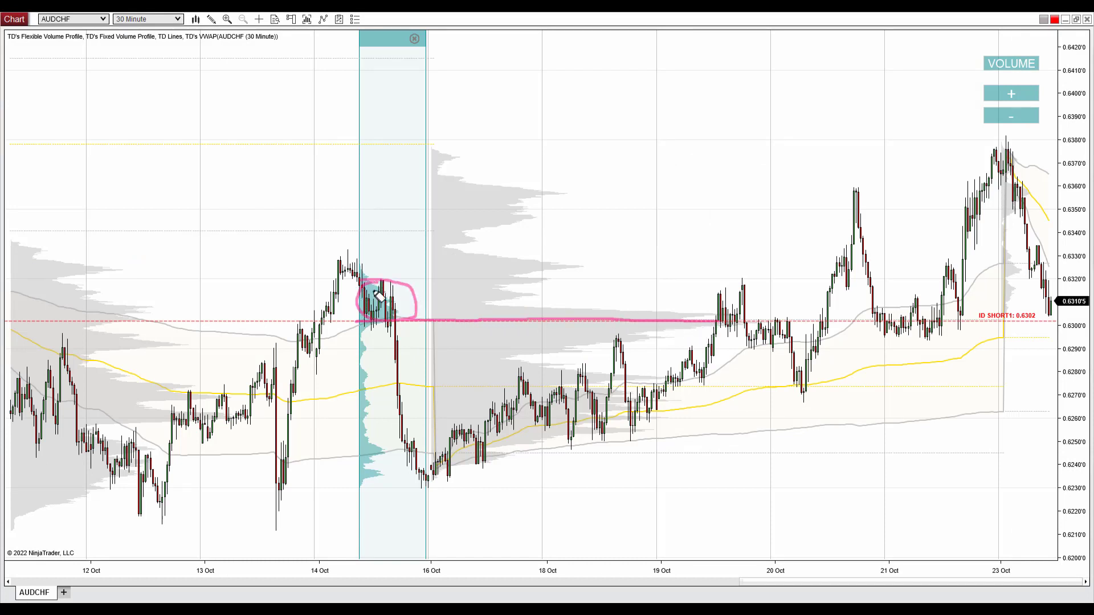
- Mark the AUDCHF turn just below the short level, cross out the level, highlight the 19 October test and following drop, and clear the drawings
{"action": "mouse_move", "coordinate": [601, 421]}
{"action": "left_mouse_down"}
{"action": "mouse_move", "coordinate": [621, 338]}
{"action": "mouse_move", "coordinate": [642, 446]}
{"action": "mouse_move", "coordinate": [643, 425]}
{"action": "left_mouse_up"}
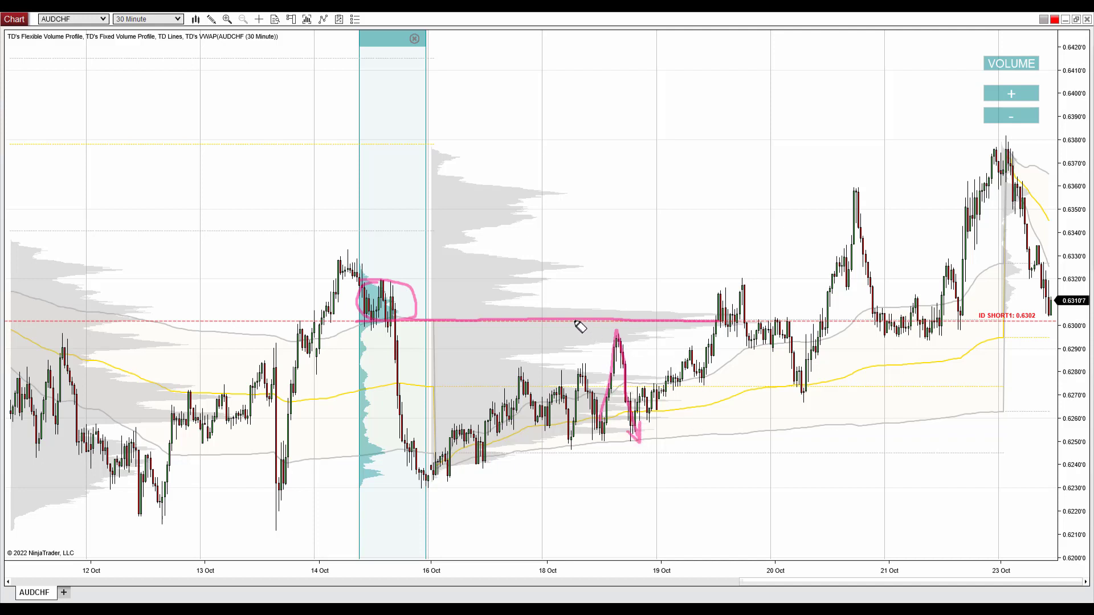
{"action": "mouse_move", "coordinate": [563, 309]}
{"action": "left_mouse_down"}
{"action": "mouse_move", "coordinate": [582, 334]}
{"action": "mouse_move", "coordinate": [562, 335]}
{"action": "left_mouse_up"}
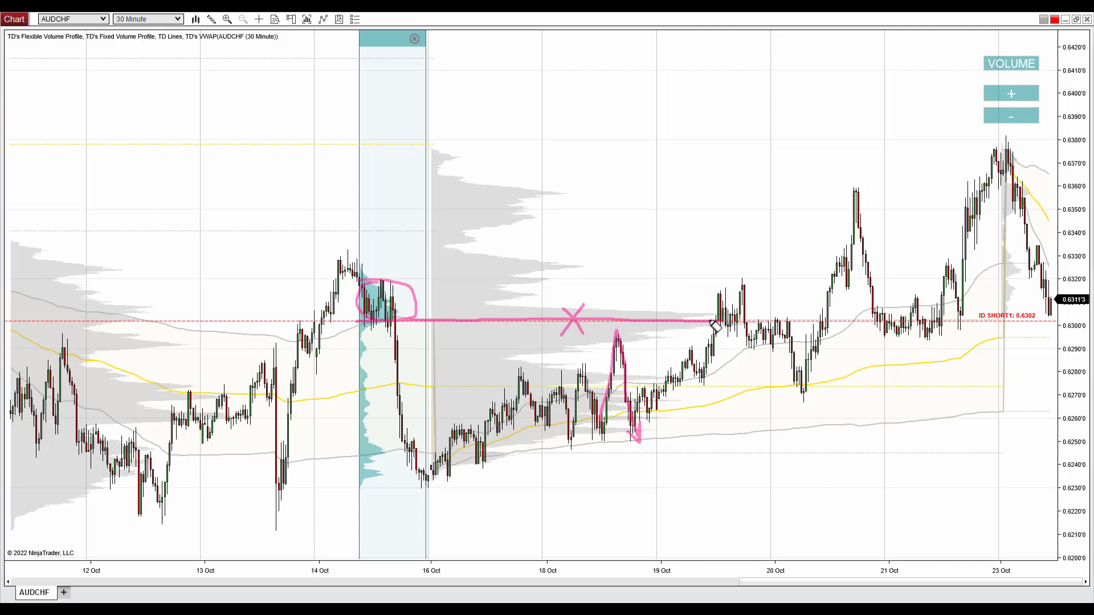
{"action": "mouse_move", "coordinate": [727, 303]}
{"action": "left_mouse_down"}
{"action": "mouse_move", "coordinate": [712, 292]}
{"action": "mouse_move", "coordinate": [719, 316]}
{"action": "mouse_move", "coordinate": [744, 290]}
{"action": "mouse_move", "coordinate": [789, 392]}
{"action": "left_mouse_up"}
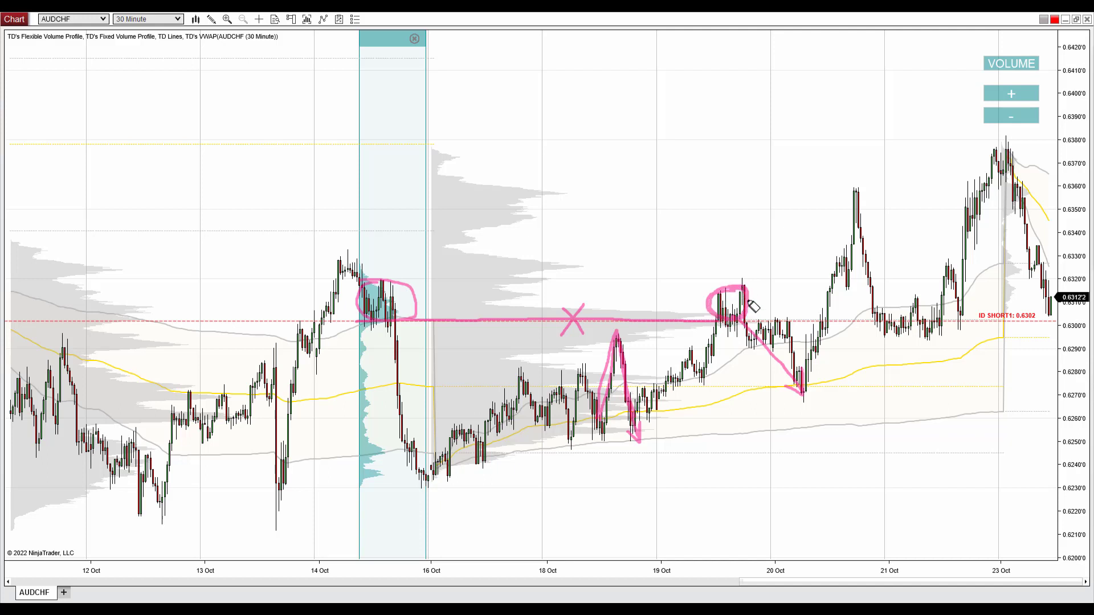
{"action": "mouse_move", "coordinate": [747, 334]}
{"action": "left_mouse_down"}
{"action": "mouse_move", "coordinate": [801, 392]}
{"action": "mouse_move", "coordinate": [782, 386]}
{"action": "left_mouse_up"}
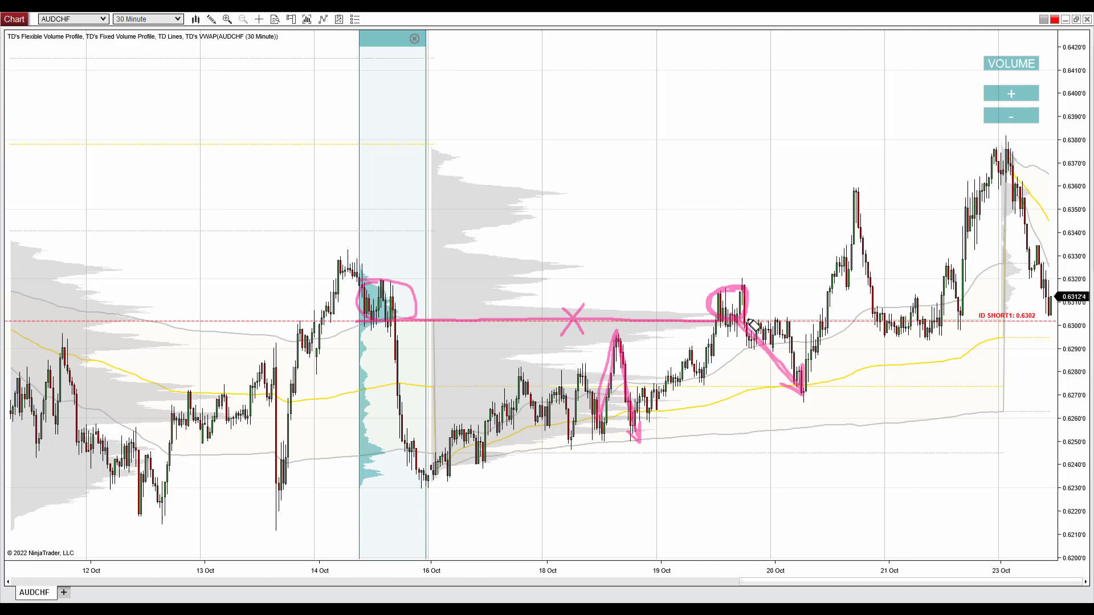
{"action": "key", "text": "Escape"}
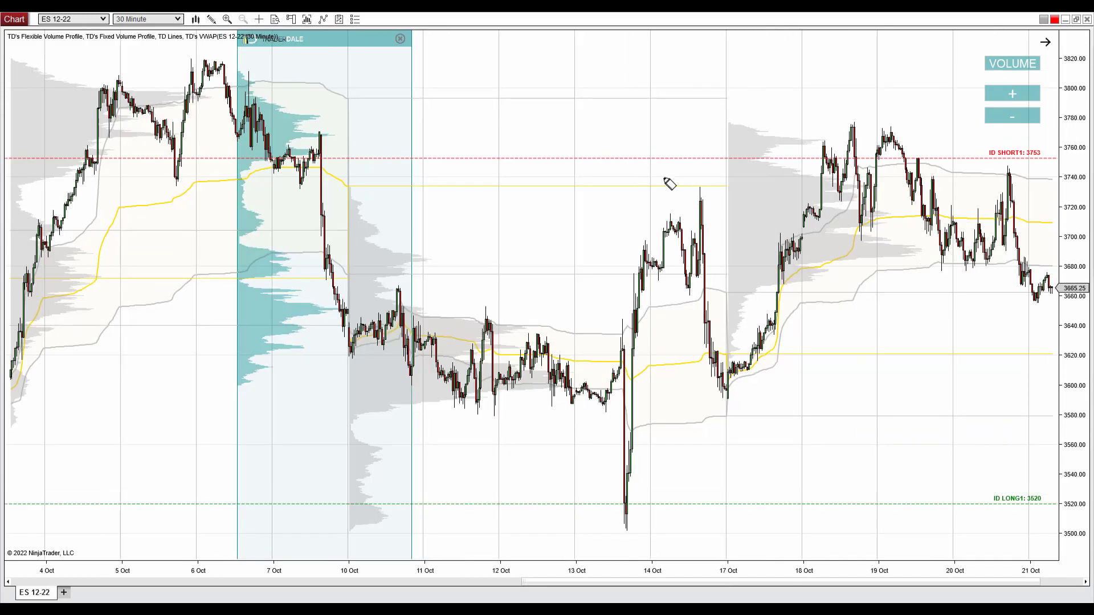
- On the ES 12-22 chart, circle the 7 October volume zone, trace the 3753 short level to its test with the reaction, and clear the drawings
{"action": "mouse_move", "coordinate": [288, 111]}
{"action": "left_mouse_down"}
{"action": "mouse_move", "coordinate": [237, 131]}
{"action": "mouse_move", "coordinate": [349, 150]}
{"action": "mouse_move", "coordinate": [288, 113]}
{"action": "left_mouse_up"}
{"action": "left_click_drag", "start_coordinate": [247, 155], "coordinate": [794, 158]}
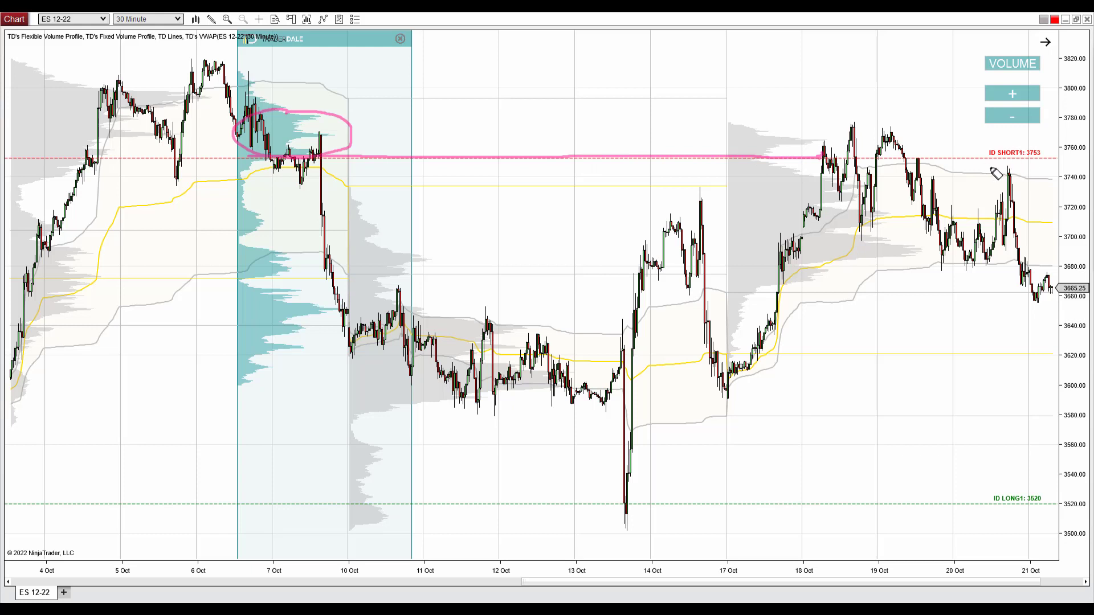
{"action": "mouse_move", "coordinate": [821, 159]}
{"action": "left_mouse_down"}
{"action": "mouse_move", "coordinate": [842, 199]}
{"action": "mouse_move", "coordinate": [826, 193]}
{"action": "left_mouse_up"}
{"action": "key", "text": "Escape"}
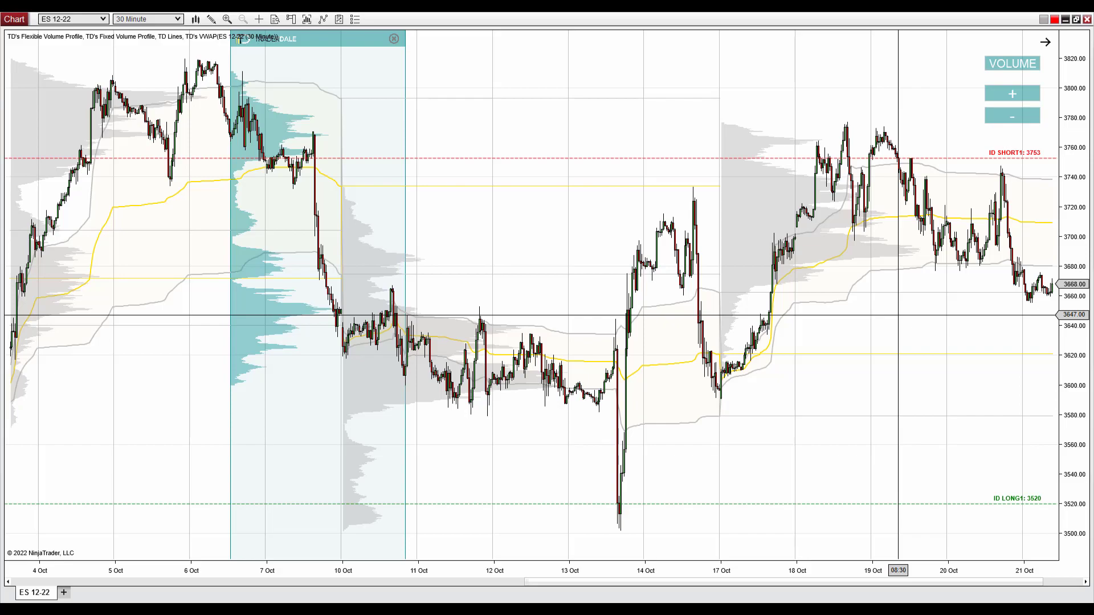
- Load the GBPUSD chart, mark the 12–13 October volume zone, its support level and the upward reaction, and remove the drawings
{"action": "type", "text": "GBPUSD"}
{"action": "key", "text": "Return"}
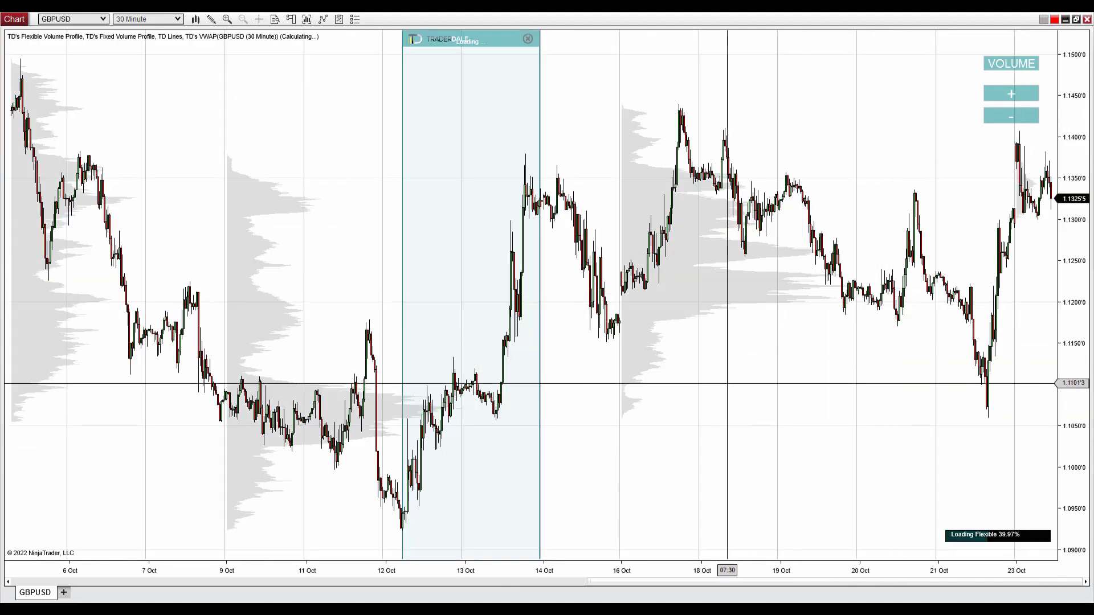
{"action": "mouse_move", "coordinate": [361, 407]}
{"action": "left_mouse_down"}
{"action": "mouse_move", "coordinate": [330, 416]}
{"action": "mouse_move", "coordinate": [390, 446]}
{"action": "mouse_move", "coordinate": [360, 410]}
{"action": "mouse_move", "coordinate": [808, 418]}
{"action": "mouse_move", "coordinate": [899, 432]}
{"action": "mouse_move", "coordinate": [1029, 261]}
{"action": "left_mouse_up"}
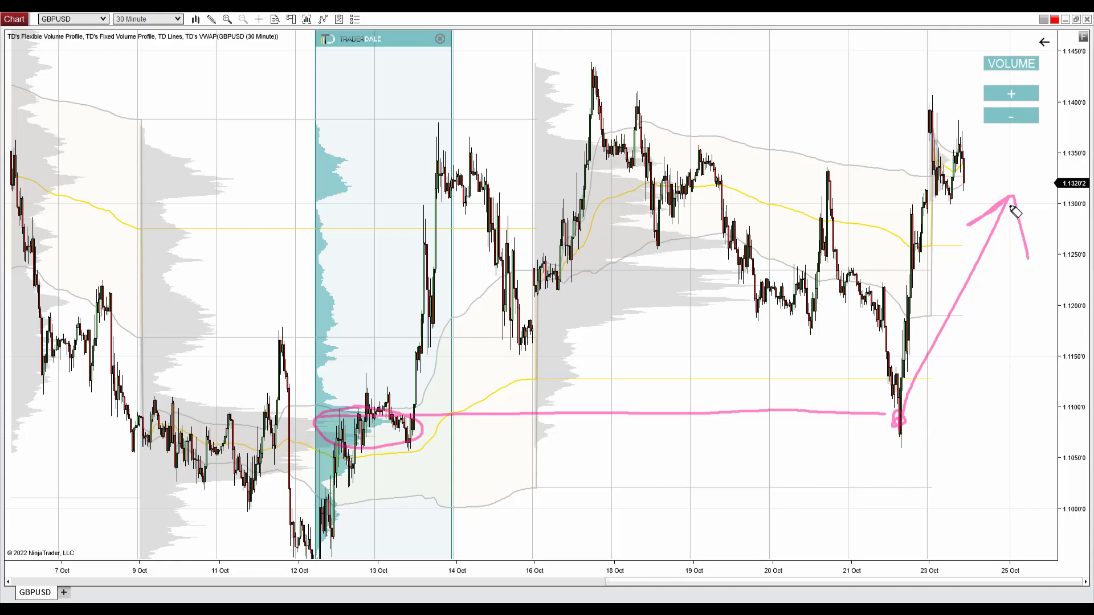
{"action": "key", "text": "ctrl+z"}
{"action": "key", "text": "ctrl+z"}
{"action": "scroll", "coordinate": [958, 300], "scroll_direction": "down", "scroll_amount": 1}
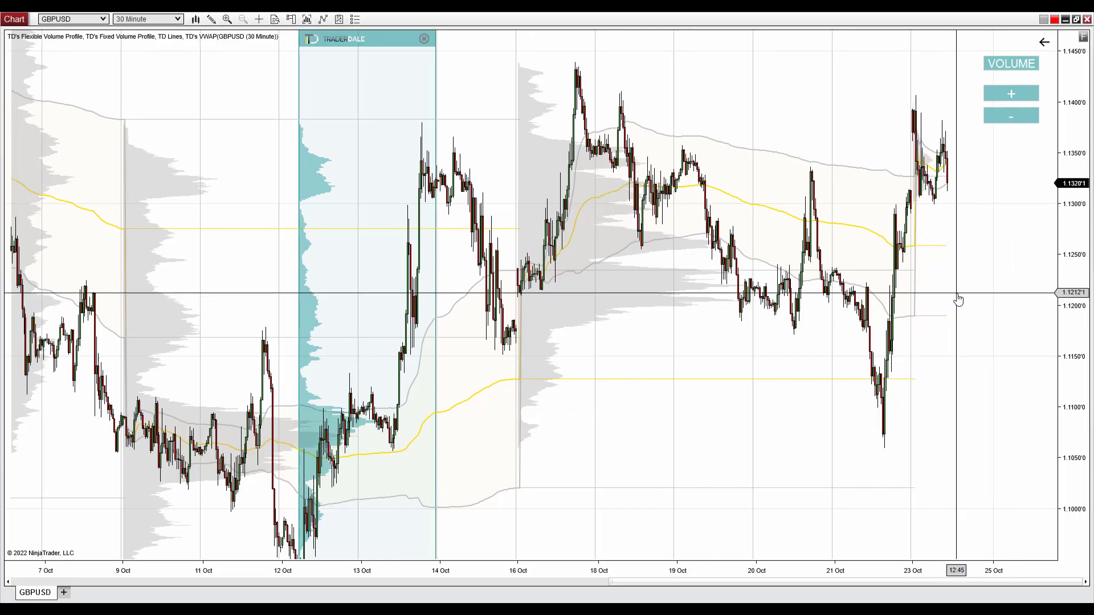
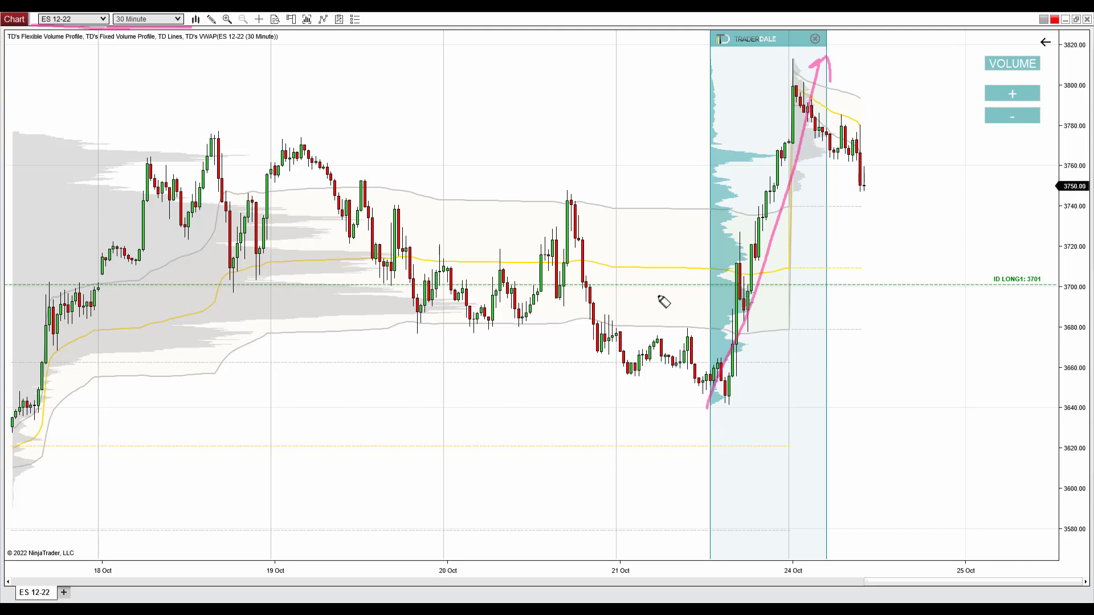
- On the ES 12-22 chart, circle the volume cluster just below the 3701 long level inside the uptrend
{"action": "mouse_move", "coordinate": [746, 287]}
{"action": "left_mouse_down"}
{"action": "mouse_move", "coordinate": [702, 296]}
{"action": "mouse_move", "coordinate": [735, 322]}
{"action": "mouse_move", "coordinate": [769, 301]}
{"action": "mouse_move", "coordinate": [746, 289]}
{"action": "left_mouse_up"}
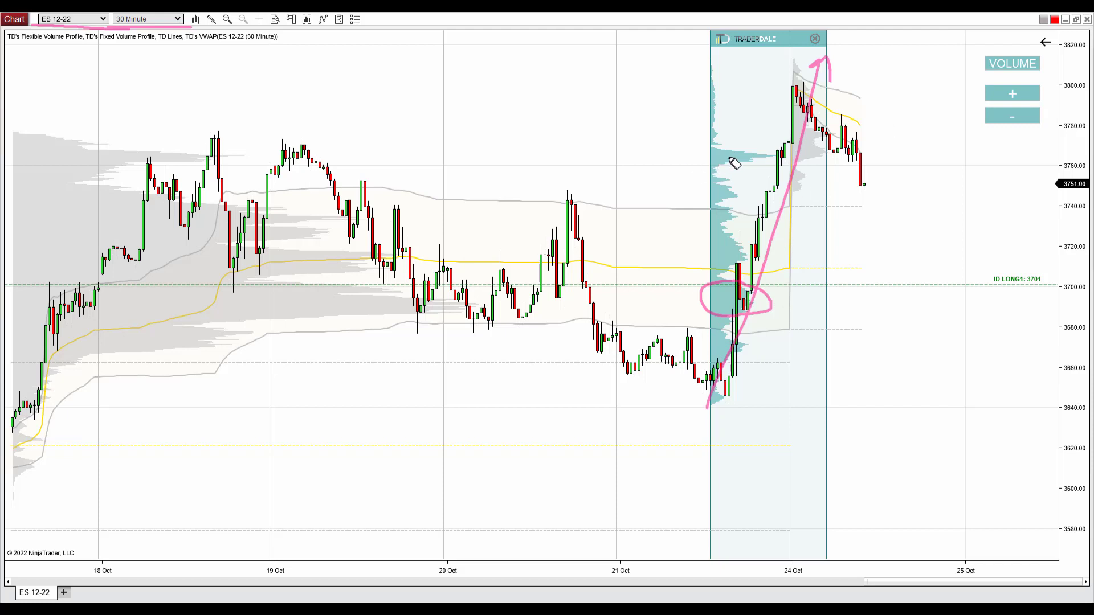
- On the ES 12-22 chart, mark the upper volume cluster with its bounce, and trace the 3701 long level from the circled cluster
{"action": "mouse_move", "coordinate": [746, 150]}
{"action": "left_mouse_down"}
{"action": "mouse_move", "coordinate": [708, 165]}
{"action": "mouse_move", "coordinate": [769, 166]}
{"action": "mouse_move", "coordinate": [787, 153]}
{"action": "mouse_move", "coordinate": [841, 160]}
{"action": "mouse_move", "coordinate": [860, 124]}
{"action": "left_mouse_up"}
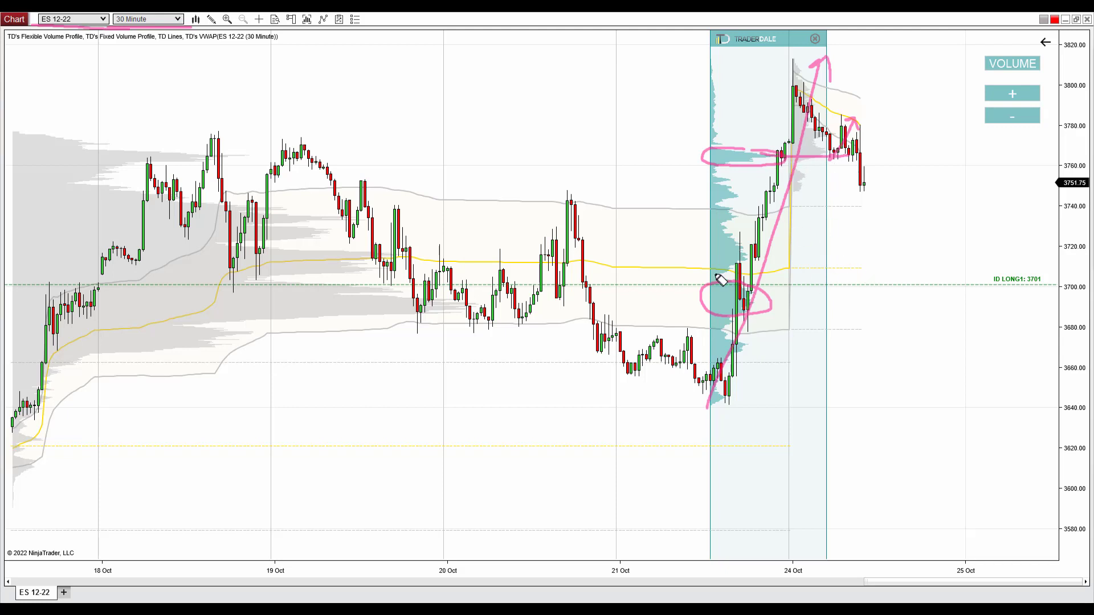
{"action": "mouse_move", "coordinate": [741, 288]}
{"action": "left_mouse_down"}
{"action": "mouse_move", "coordinate": [716, 288]}
{"action": "mouse_move", "coordinate": [704, 311]}
{"action": "mouse_move", "coordinate": [735, 321]}
{"action": "mouse_move", "coordinate": [775, 307]}
{"action": "mouse_move", "coordinate": [707, 287]}
{"action": "mouse_move", "coordinate": [1044, 289]}
{"action": "mouse_move", "coordinate": [1026, 281]}
{"action": "mouse_move", "coordinate": [1038, 280]}
{"action": "left_mouse_up"}
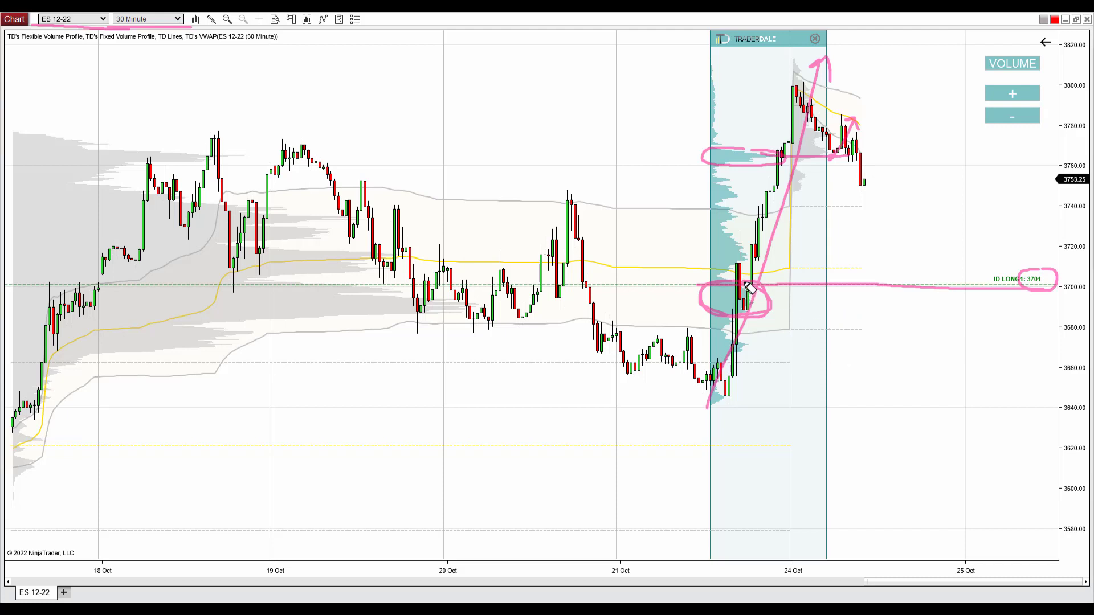
{"action": "mouse_move", "coordinate": [749, 288]}
{"action": "left_mouse_down"}
{"action": "mouse_move", "coordinate": [707, 302]}
{"action": "mouse_move", "coordinate": [727, 316]}
{"action": "mouse_move", "coordinate": [770, 299]}
{"action": "mouse_move", "coordinate": [748, 293]}
{"action": "left_mouse_up"}
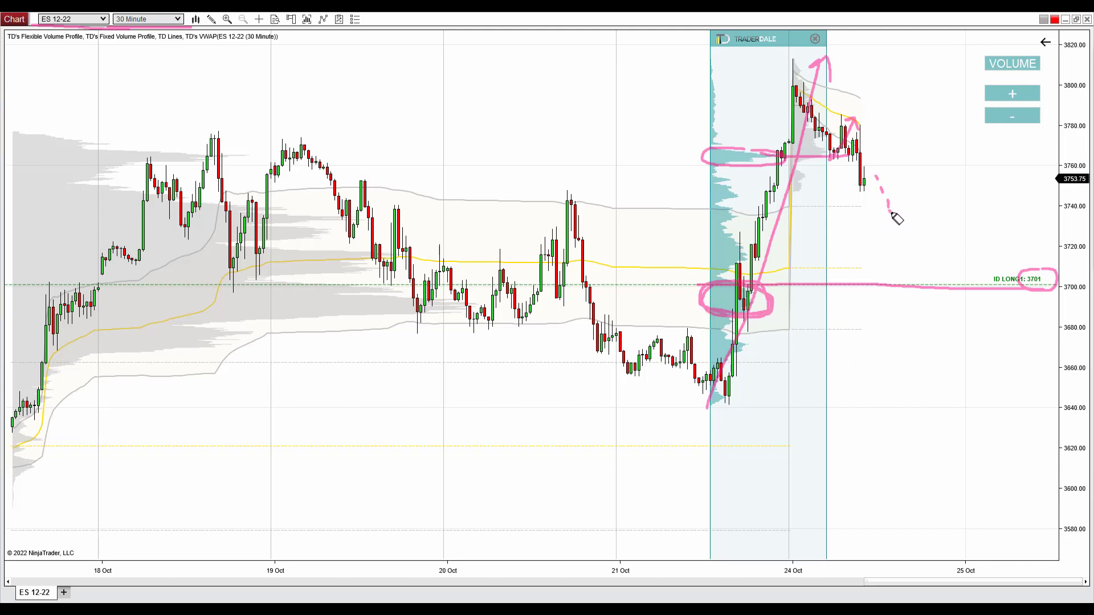
- Sketch the expected pullback to the 3701 level and the bounce, label the level S, retrace the path in grey, and clear the drawings
{"action": "mouse_move", "coordinate": [897, 218]}
{"action": "left_mouse_down"}
{"action": "mouse_move", "coordinate": [923, 274]}
{"action": "mouse_move", "coordinate": [948, 285]}
{"action": "mouse_move", "coordinate": [909, 286]}
{"action": "mouse_move", "coordinate": [945, 291]}
{"action": "left_mouse_up"}
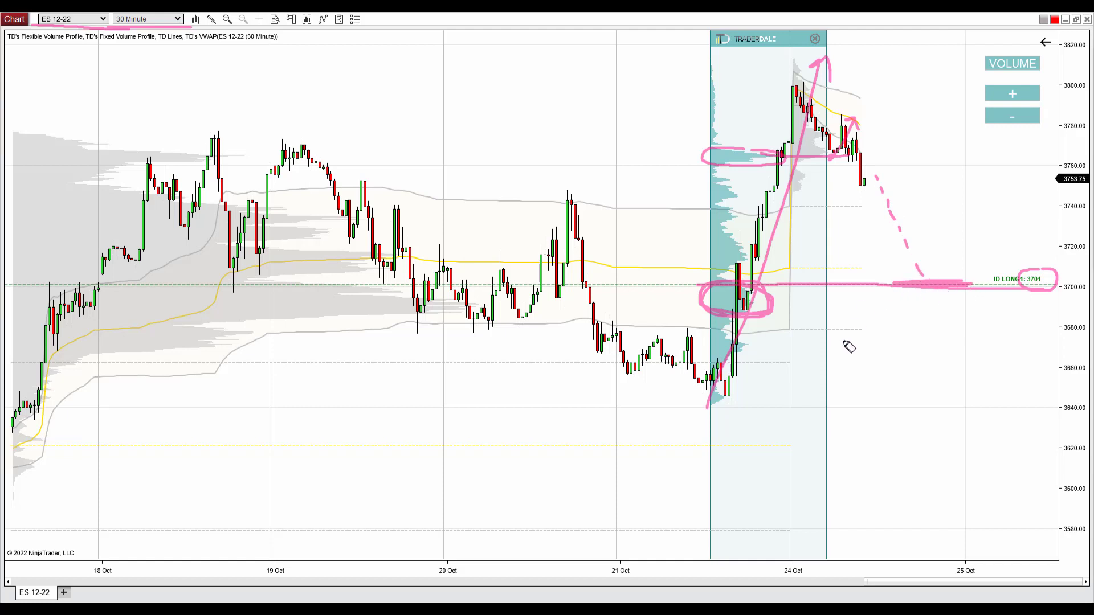
{"action": "mouse_move", "coordinate": [740, 290]}
{"action": "left_mouse_down"}
{"action": "mouse_move", "coordinate": [704, 302]}
{"action": "mouse_move", "coordinate": [781, 310]}
{"action": "left_mouse_up"}
{"action": "mouse_move", "coordinate": [926, 280]}
{"action": "left_mouse_down"}
{"action": "mouse_move", "coordinate": [966, 212]}
{"action": "mouse_move", "coordinate": [968, 240]}
{"action": "left_mouse_up"}
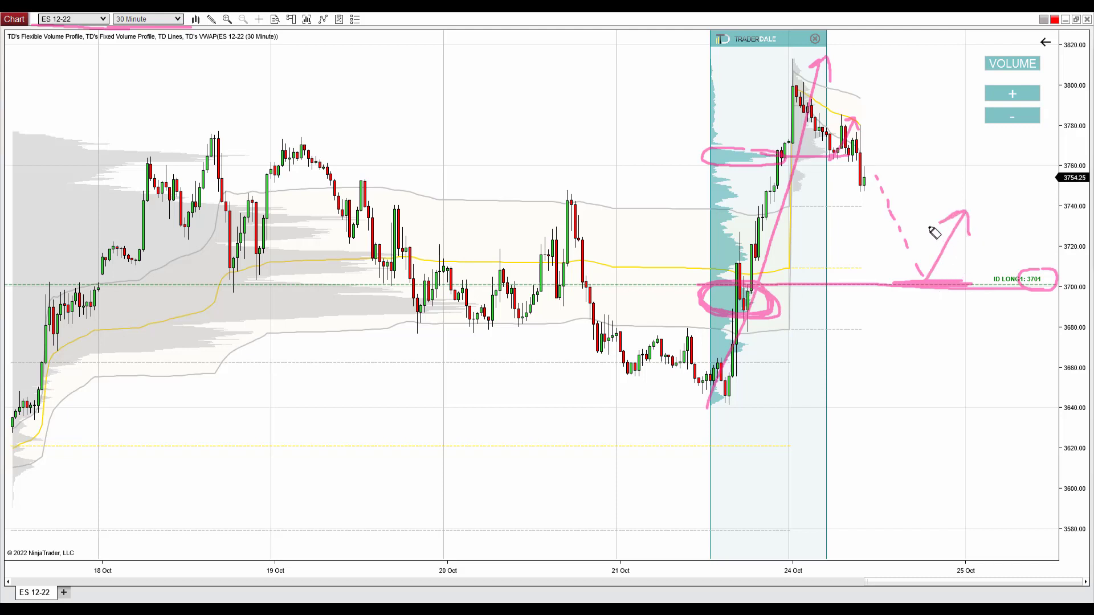
{"action": "left_click_drag", "start_coordinate": [948, 300], "coordinate": [916, 333]}
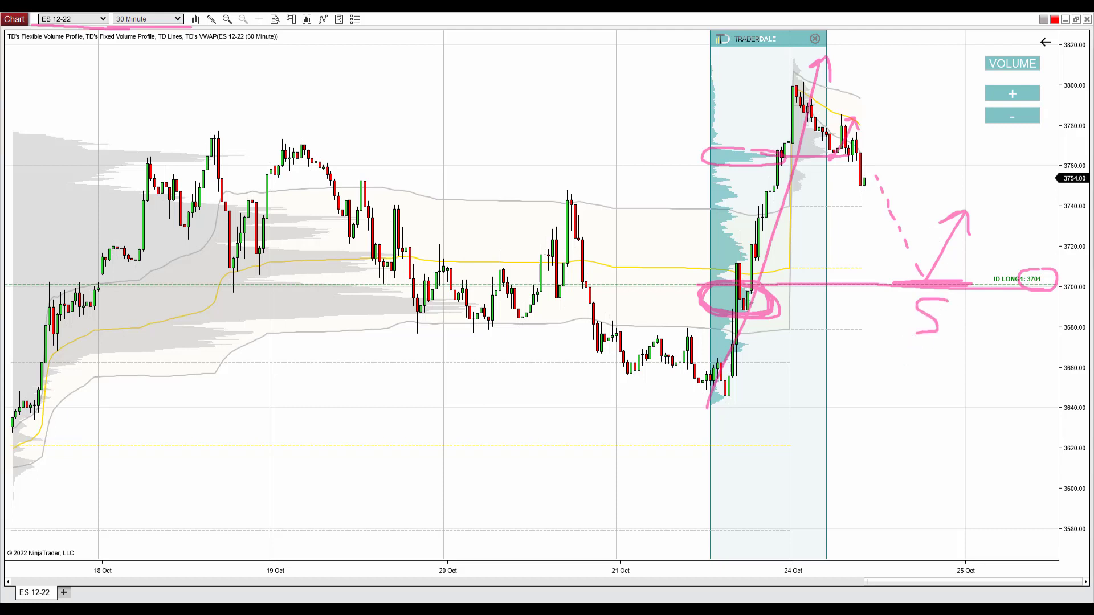
{"action": "mouse_move", "coordinate": [881, 176]}
{"action": "left_mouse_down"}
{"action": "mouse_move", "coordinate": [919, 258]}
{"action": "mouse_move", "coordinate": [916, 281]}
{"action": "mouse_move", "coordinate": [969, 219]}
{"action": "mouse_move", "coordinate": [999, 267]}
{"action": "left_mouse_up"}
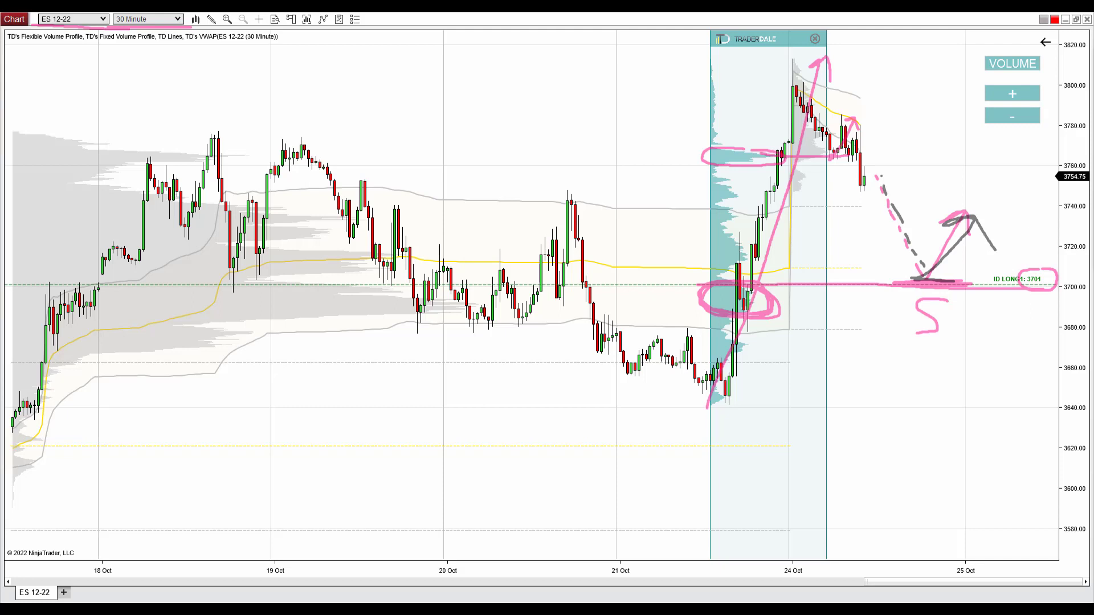
{"action": "key", "text": "Escape"}
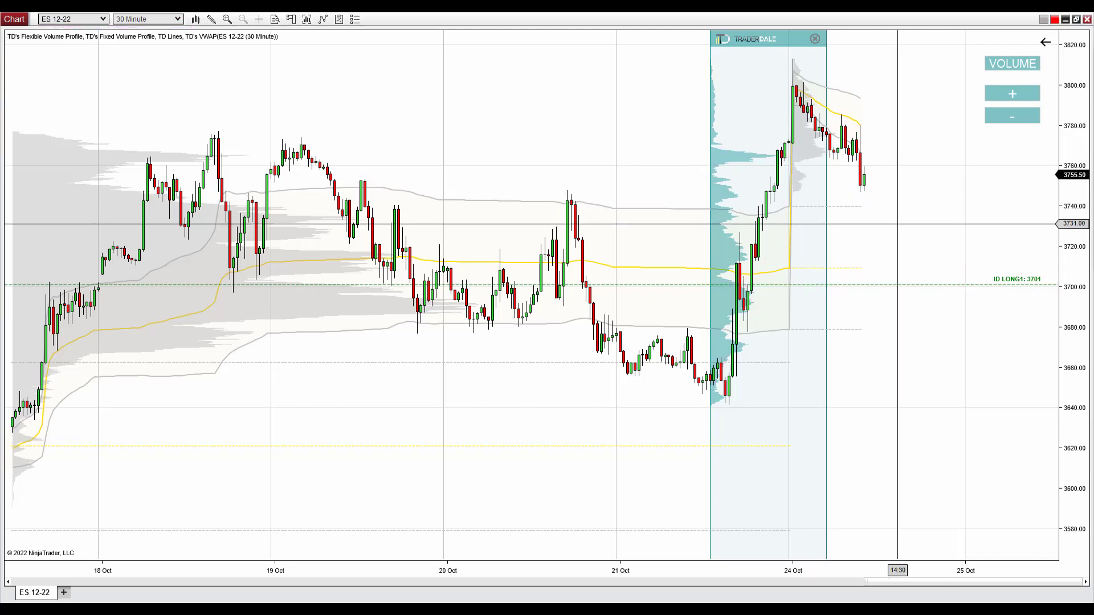
- Load the EURUSD chart, then trace the 0.9719 long level and circle its label
{"action": "type", "text": "EURUSD"}
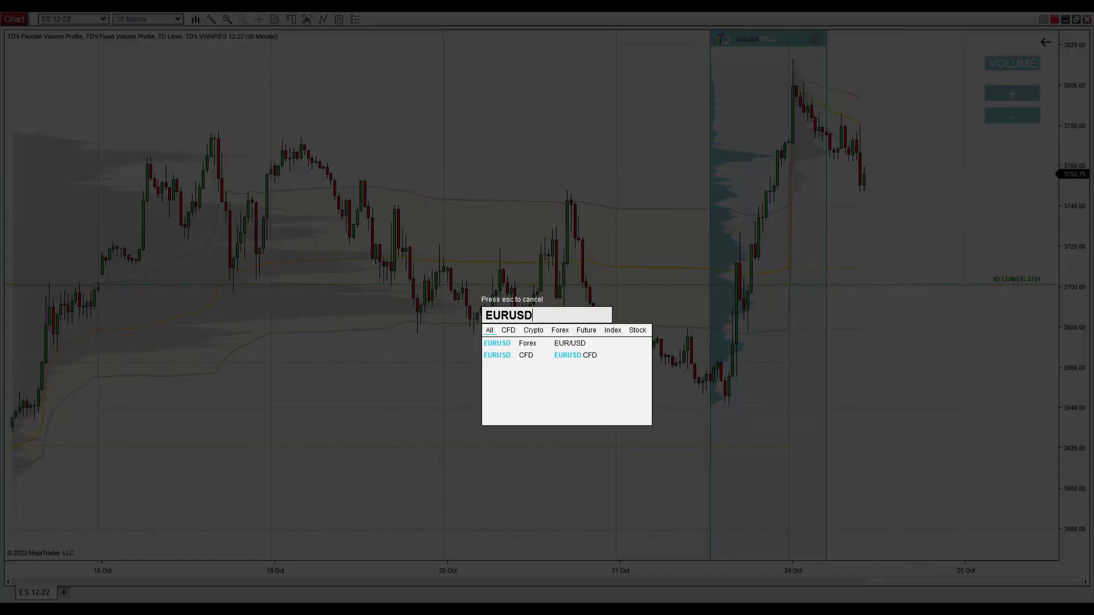
{"action": "key", "text": "Return"}
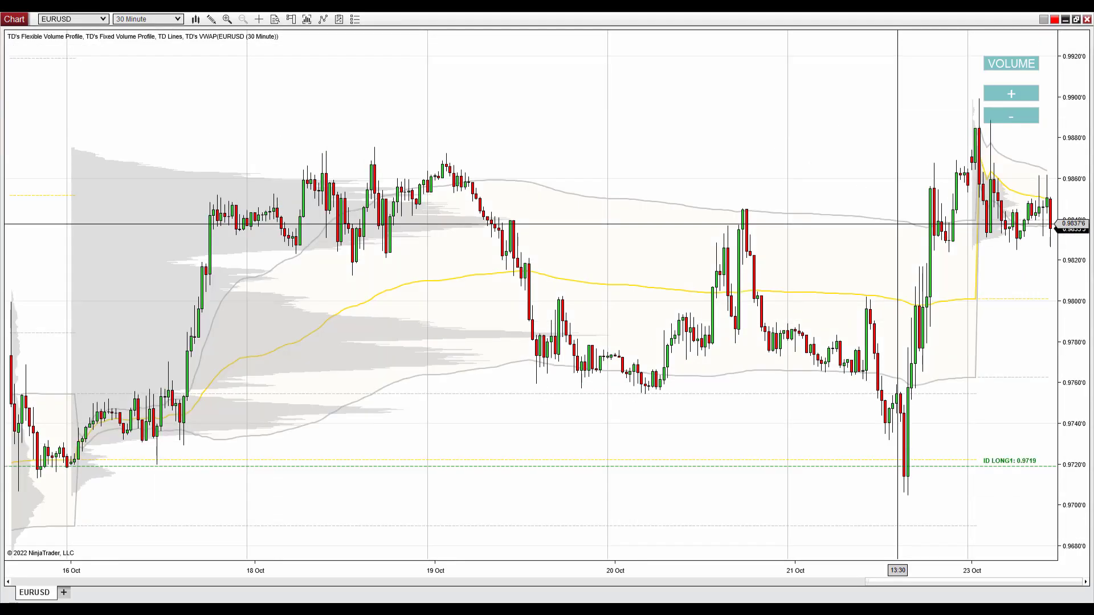
{"action": "left_click_drag", "start_coordinate": [932, 430], "coordinate": [794, 470]}
{"action": "scroll", "coordinate": [576, 433], "scroll_direction": "up", "scroll_amount": 3}
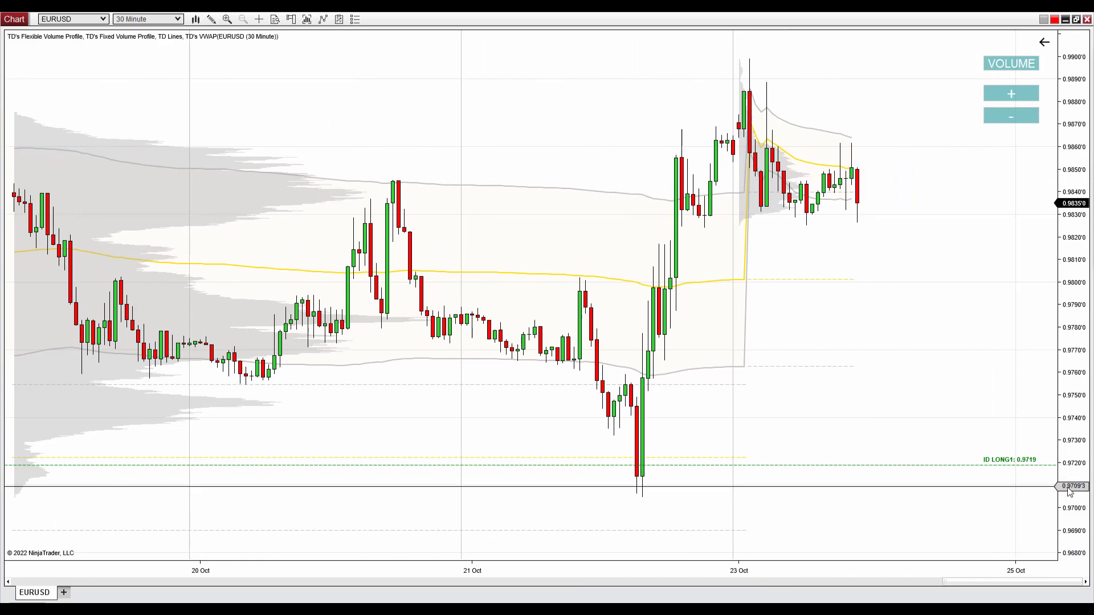
{"action": "left_click_drag", "start_coordinate": [1074, 455], "coordinate": [1074, 467]}
{"action": "mouse_move", "coordinate": [658, 484]}
{"action": "left_mouse_down"}
{"action": "mouse_move", "coordinate": [1045, 477]}
{"action": "mouse_move", "coordinate": [1006, 486]}
{"action": "mouse_move", "coordinate": [992, 477]}
{"action": "left_mouse_up"}
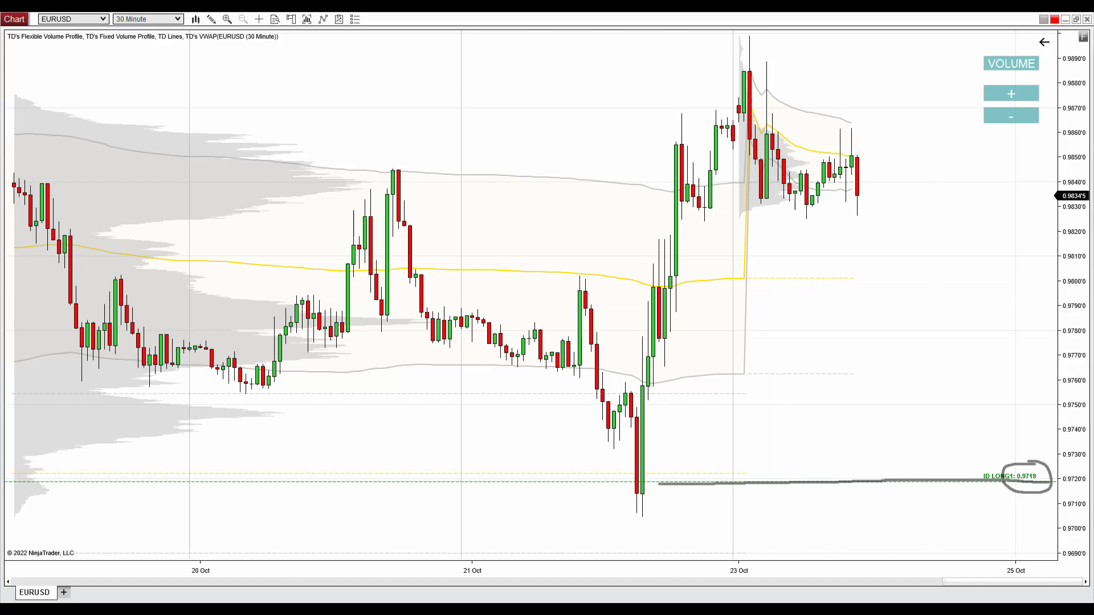
- Trace the EURUSD sell-off and reversal before 23 October, and add a Volume Profile over the turn
{"action": "left_click_drag", "start_coordinate": [591, 361], "coordinate": [639, 521]}
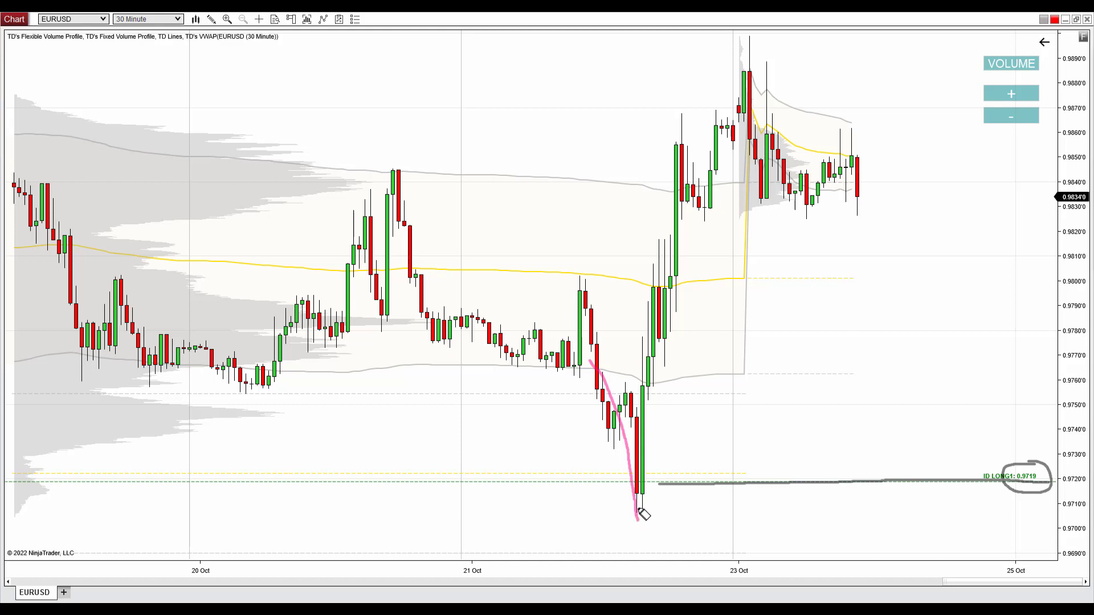
{"action": "left_click_drag", "start_coordinate": [639, 518], "coordinate": [757, 266]}
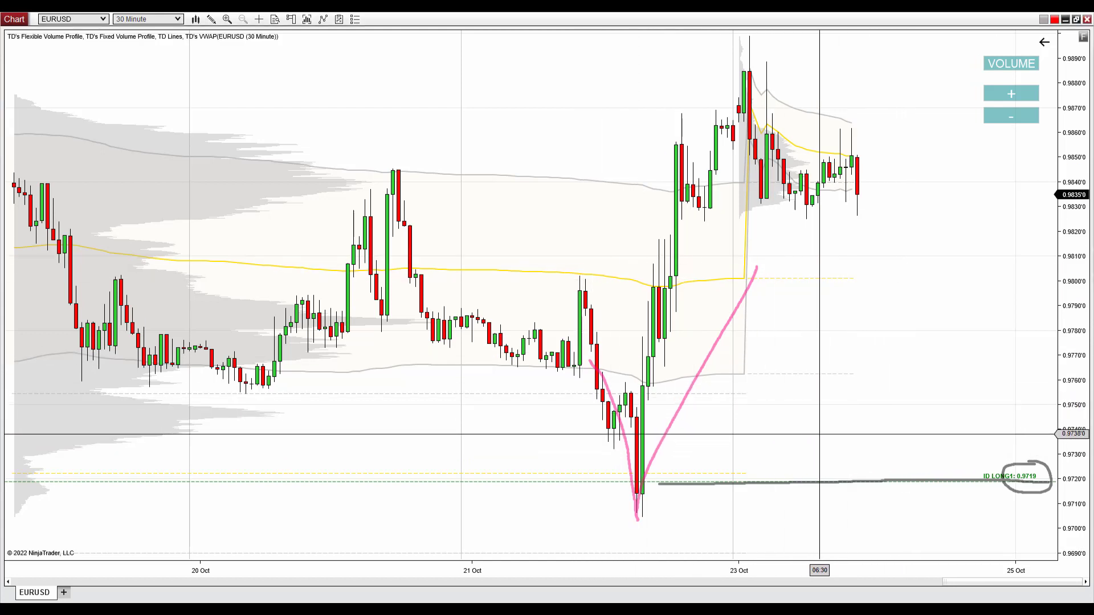
{"action": "left_click_drag", "start_coordinate": [620, 471], "coordinate": [681, 495]}
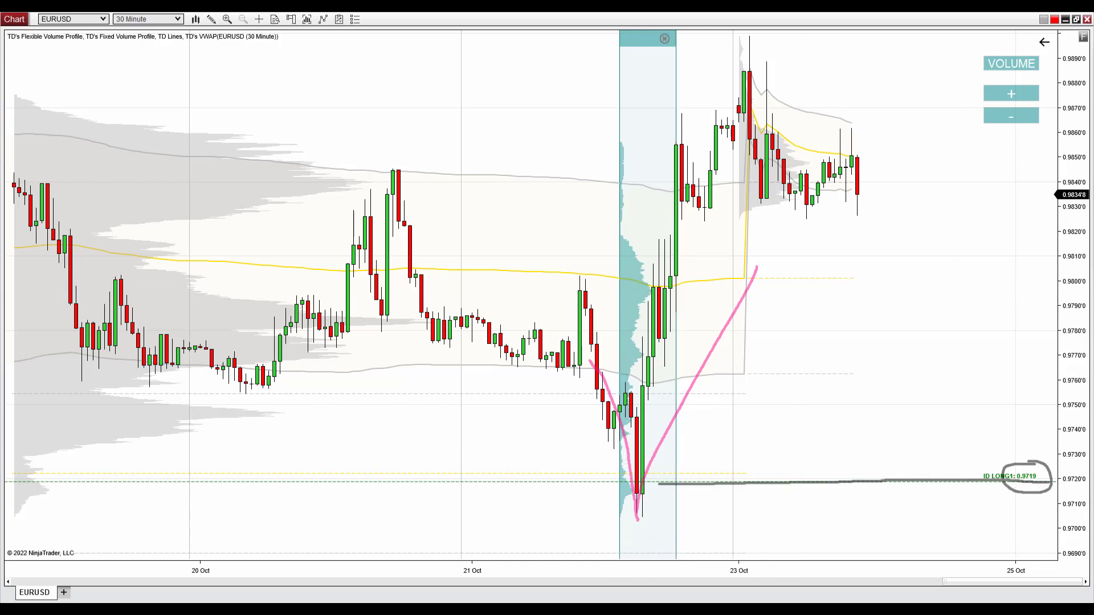
- Circle the volume cluster near the EURUSD low, extend the 0.9719 level from it, and emphasize the rally with an arrow
{"action": "mouse_move", "coordinate": [625, 478]}
{"action": "left_mouse_down"}
{"action": "mouse_move", "coordinate": [635, 481]}
{"action": "mouse_move", "coordinate": [619, 490]}
{"action": "mouse_move", "coordinate": [639, 500]}
{"action": "mouse_move", "coordinate": [632, 485]}
{"action": "left_mouse_up"}
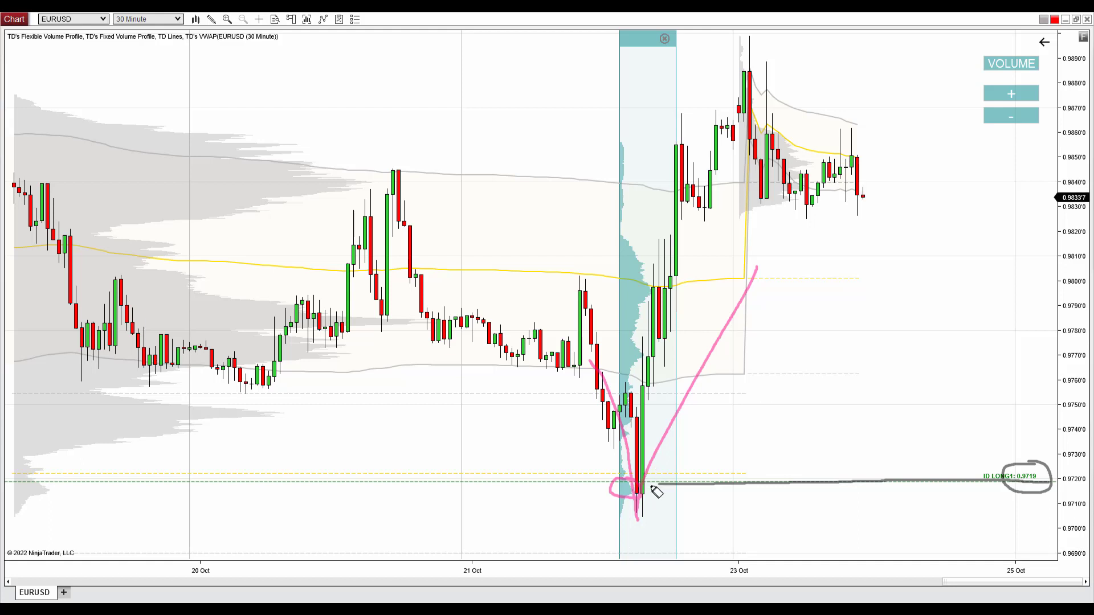
{"action": "left_click_drag", "start_coordinate": [587, 491], "coordinate": [985, 491]}
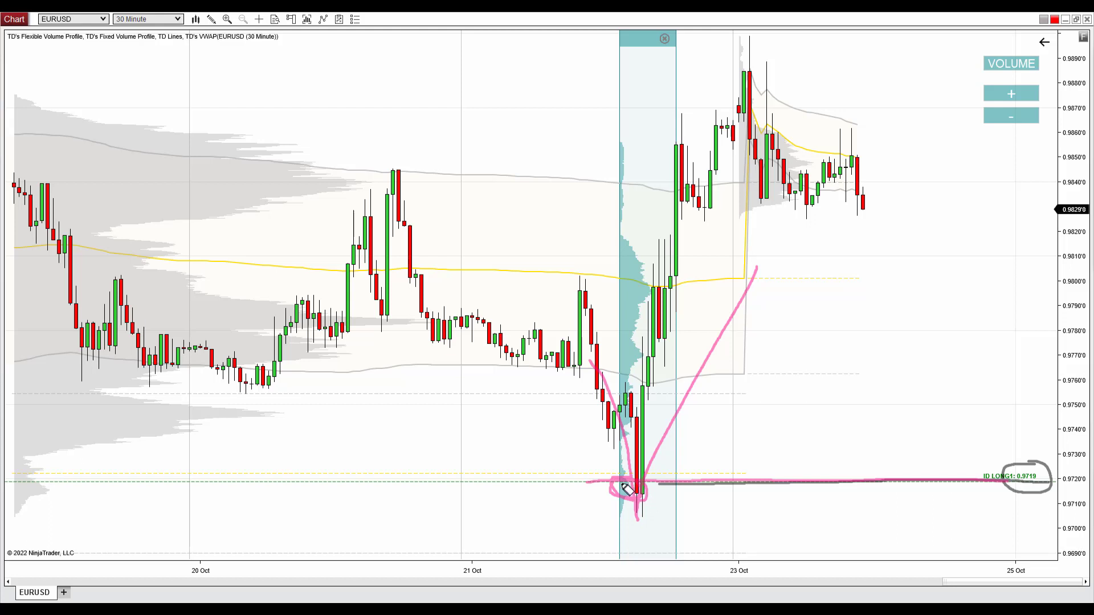
{"action": "mouse_move", "coordinate": [642, 522]}
{"action": "left_mouse_down"}
{"action": "mouse_move", "coordinate": [677, 426]}
{"action": "mouse_move", "coordinate": [766, 264]}
{"action": "mouse_move", "coordinate": [771, 296]}
{"action": "left_mouse_up"}
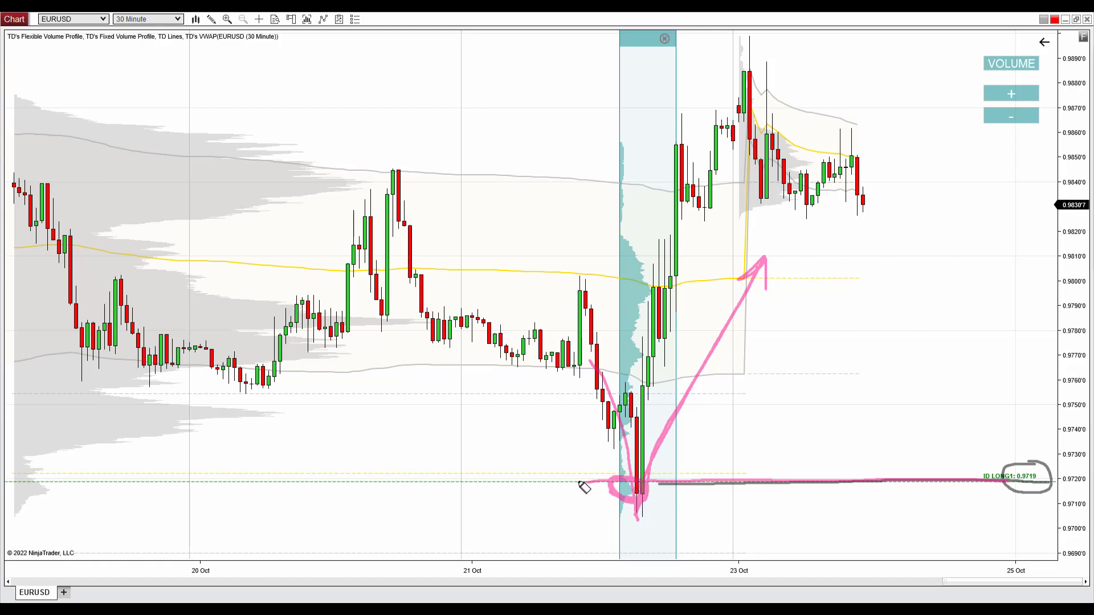
{"action": "left_click_drag", "start_coordinate": [579, 482], "coordinate": [1060, 481]}
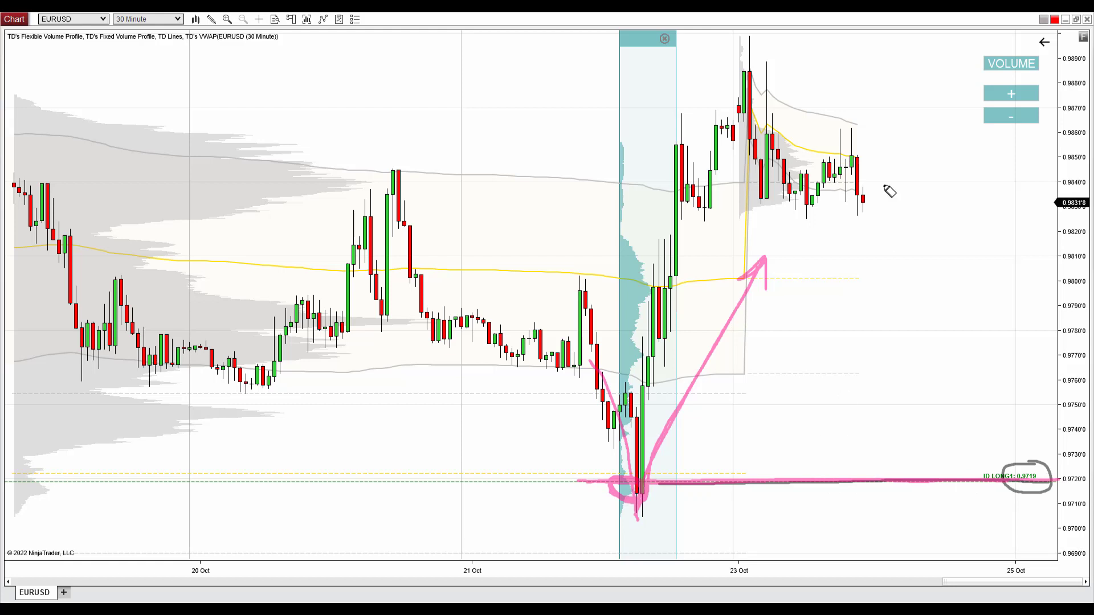
- Sketch the expected dashed drop to the 0.9719 level with a bounce arrow from it, and clear the drawings
{"action": "left_click_drag", "start_coordinate": [873, 215], "coordinate": [949, 478]}
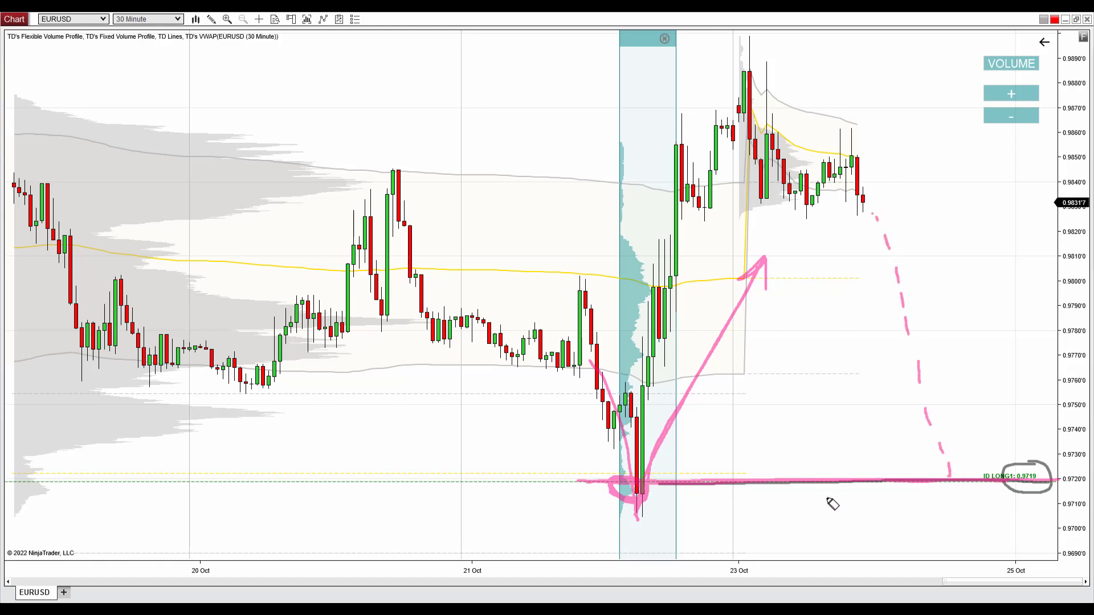
{"action": "left_click", "coordinate": [947, 481]}
{"action": "left_click_drag", "start_coordinate": [947, 482], "coordinate": [981, 389]}
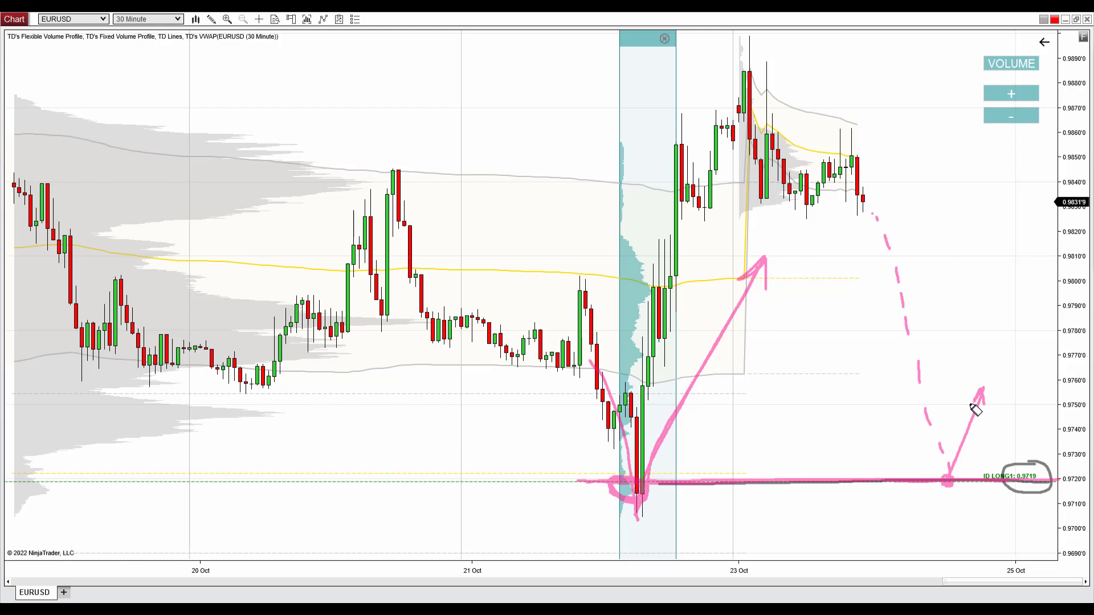
{"action": "key", "text": "Escape"}
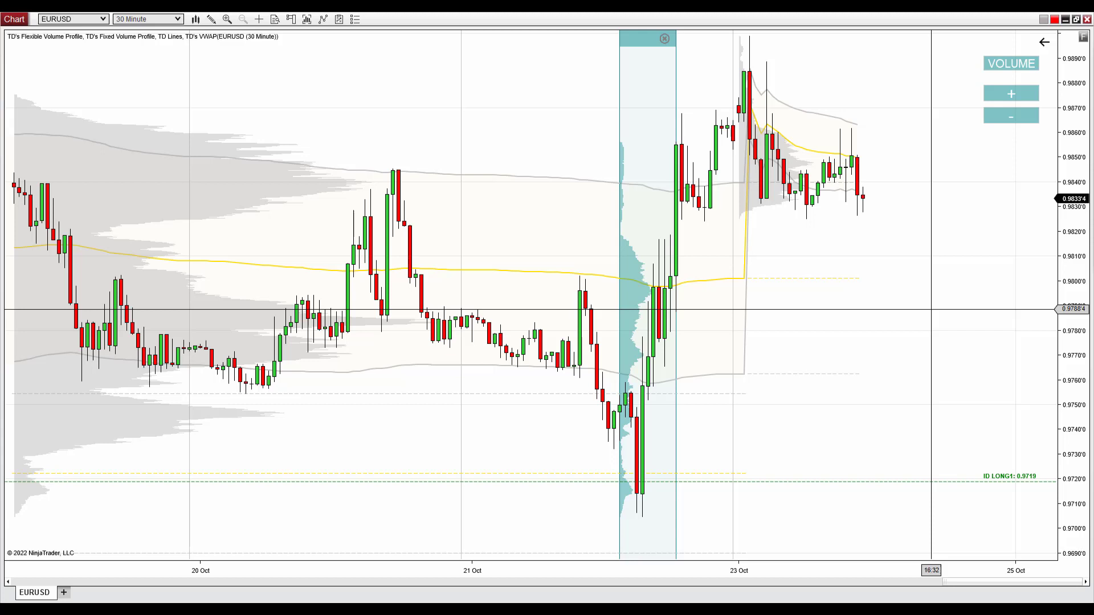
- Load the NZDCAD chart and trace the V-shaped sell-off and rally before 23 October
{"action": "type", "text": "NZD"}
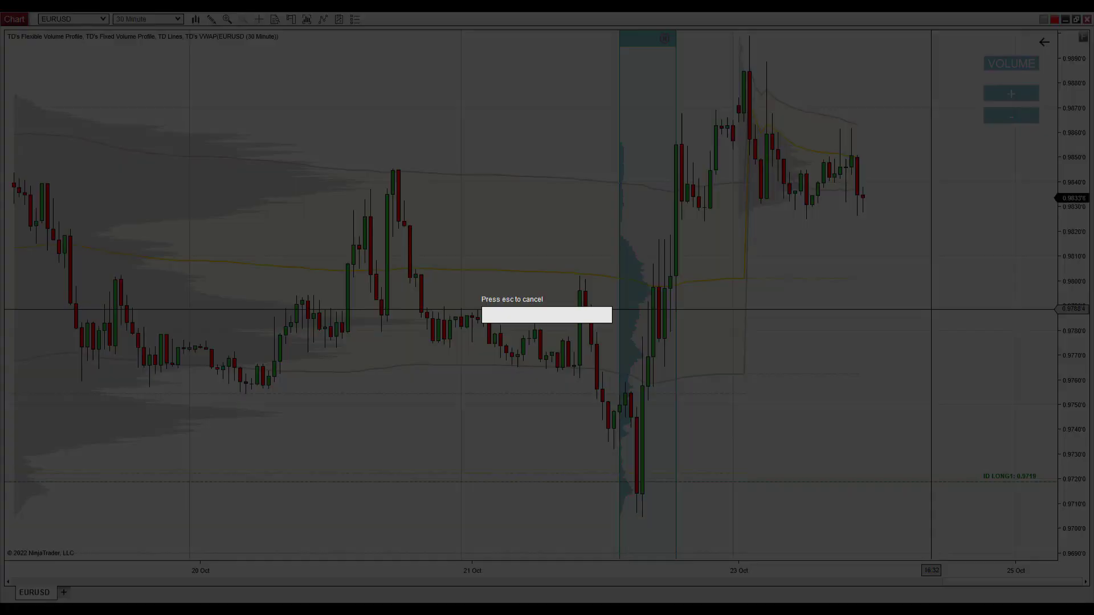
{"action": "type", "text": "CAD"}
{"action": "key", "text": "Return"}
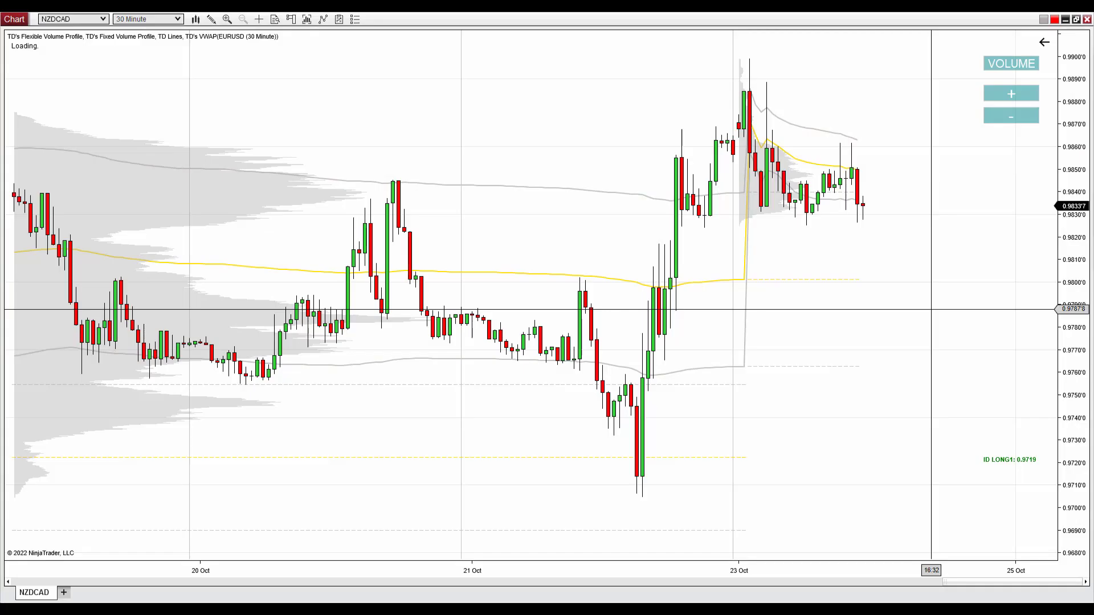
{"action": "left_click_drag", "start_coordinate": [600, 573], "coordinate": [716, 573]}
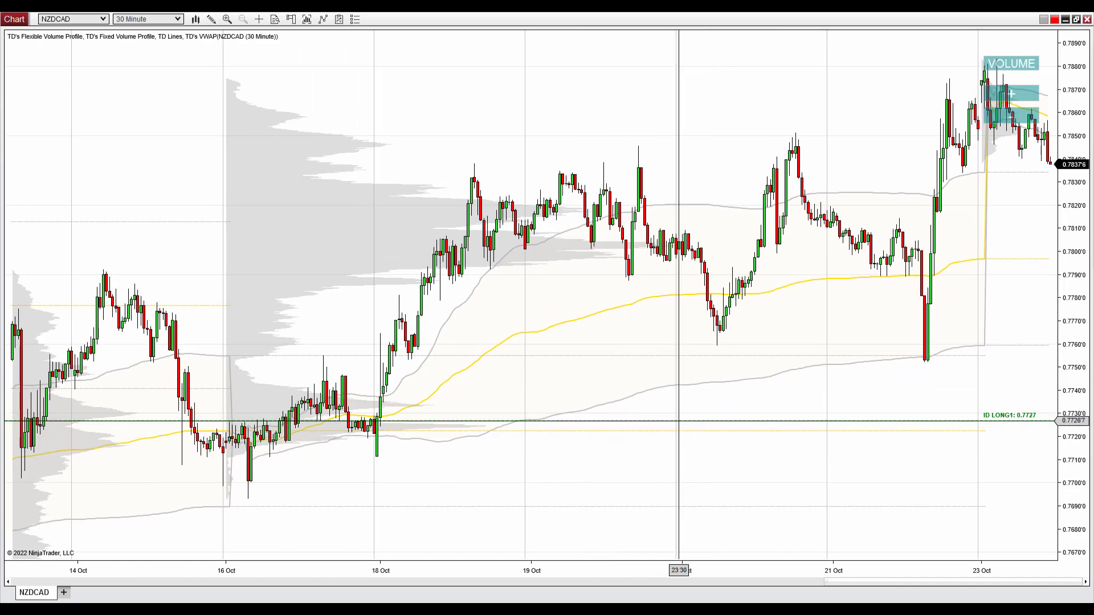
{"action": "scroll", "coordinate": [777, 542], "scroll_direction": "down", "scroll_amount": 5}
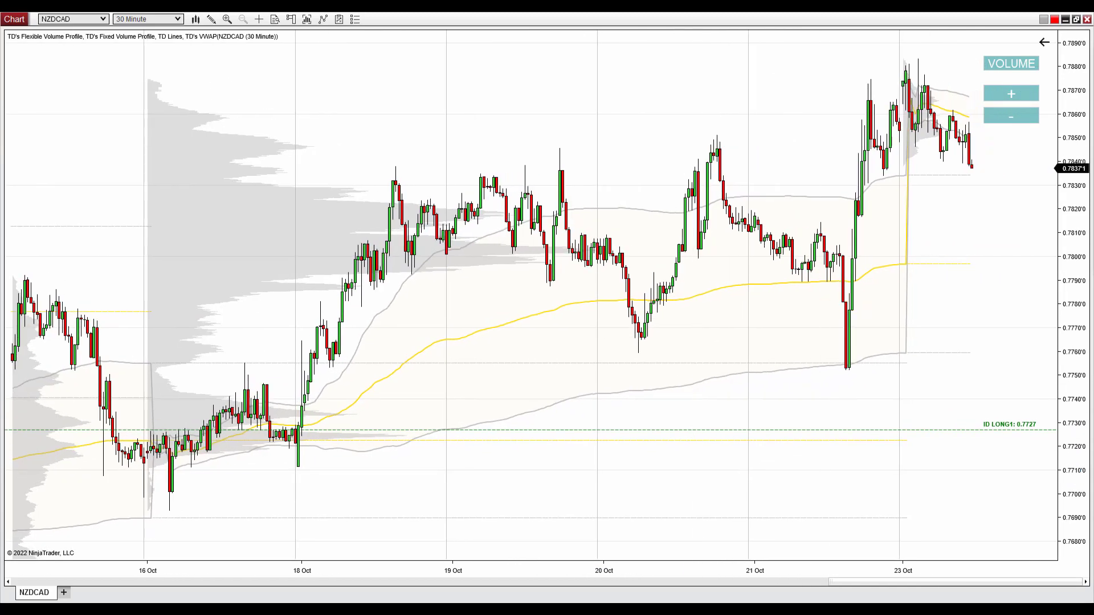
{"action": "mouse_move", "coordinate": [810, 235]}
{"action": "left_mouse_down"}
{"action": "mouse_move", "coordinate": [855, 366]}
{"action": "mouse_move", "coordinate": [894, 207]}
{"action": "left_mouse_up"}
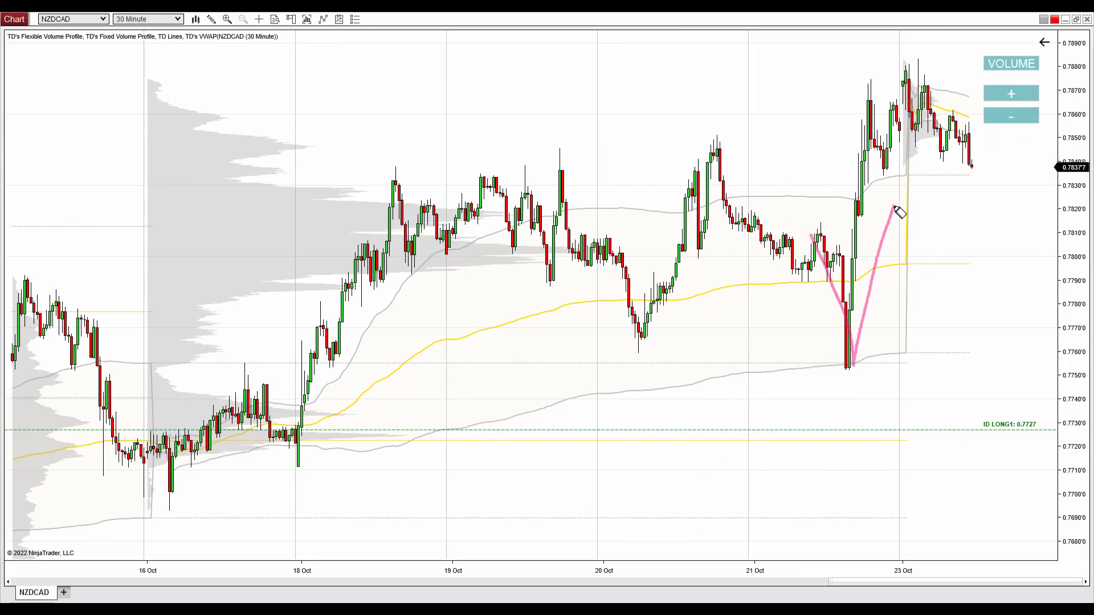
- Add a Volume Profile over the NZDCAD reversal, circle its lower volume cluster, and draw a support level from it labelled S
{"action": "scroll", "coordinate": [745, 555], "scroll_direction": "down", "scroll_amount": 2}
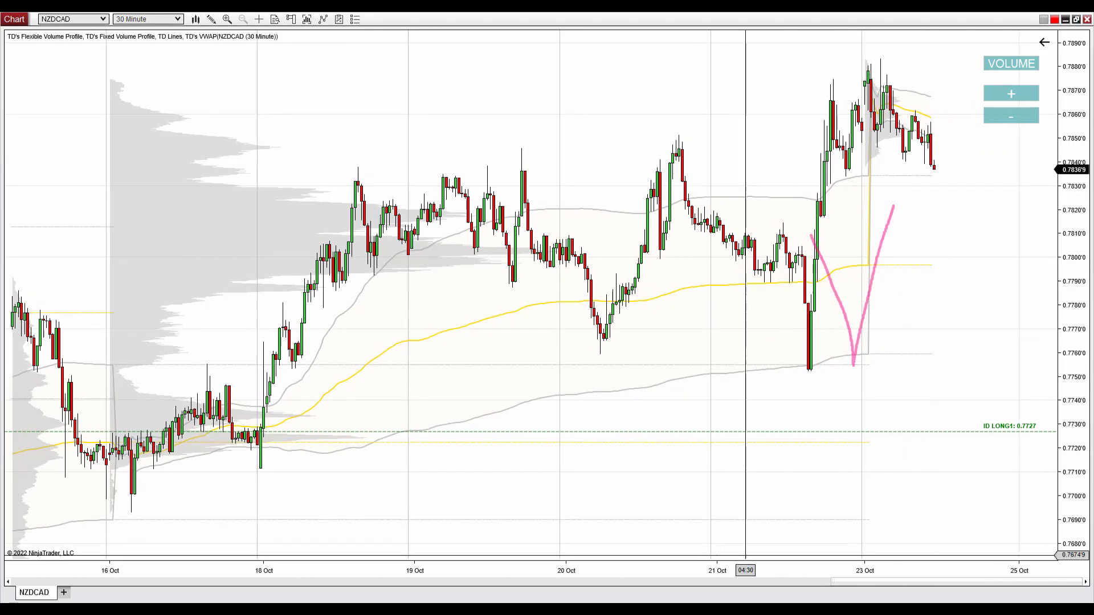
{"action": "left_click_drag", "start_coordinate": [772, 570], "coordinate": [606, 570]}
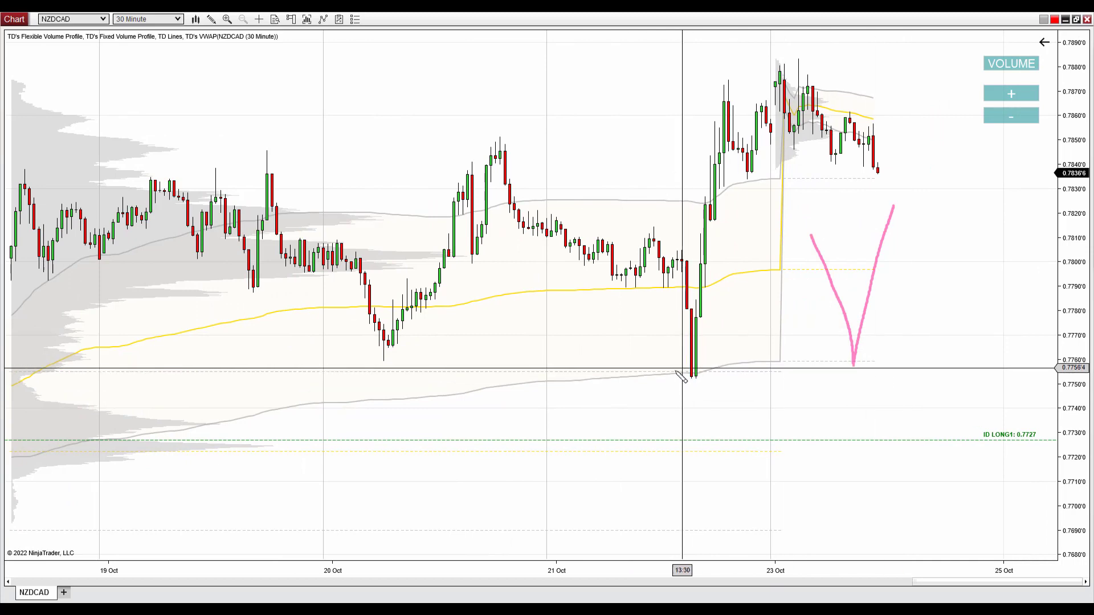
{"action": "left_click_drag", "start_coordinate": [664, 376], "coordinate": [743, 379]}
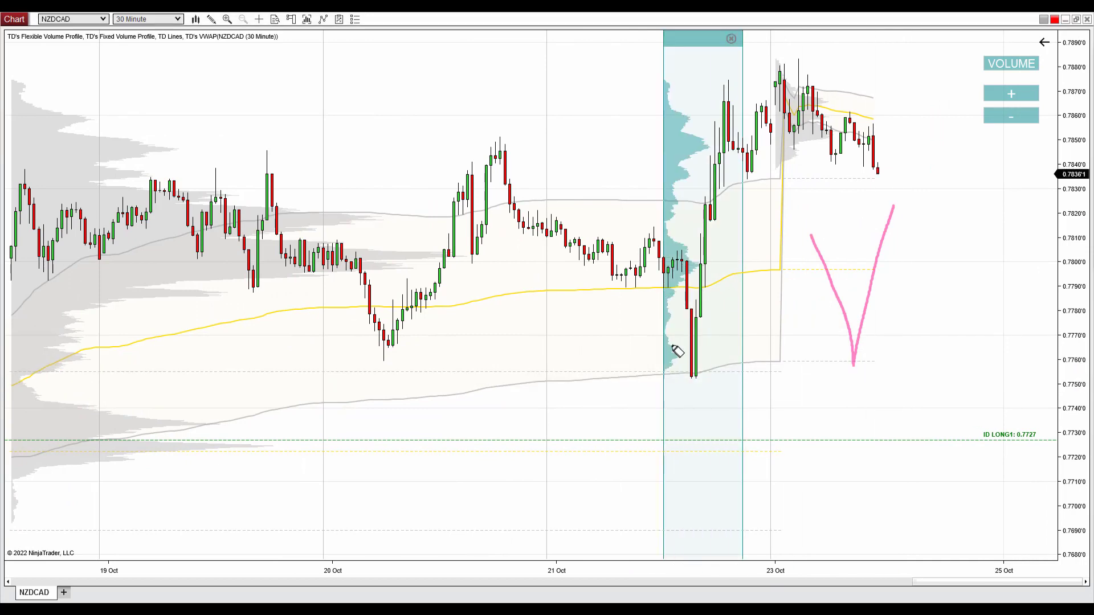
{"action": "mouse_move", "coordinate": [664, 349]}
{"action": "left_mouse_down"}
{"action": "mouse_move", "coordinate": [651, 351]}
{"action": "mouse_move", "coordinate": [1070, 342]}
{"action": "left_mouse_up"}
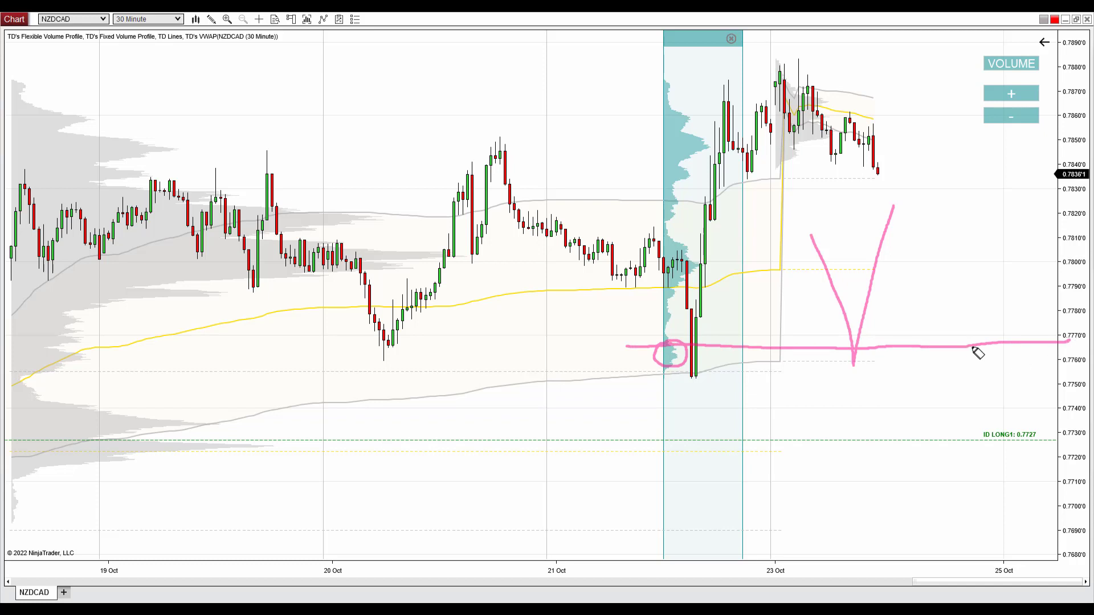
{"action": "left_click_drag", "start_coordinate": [955, 359], "coordinate": [924, 387]}
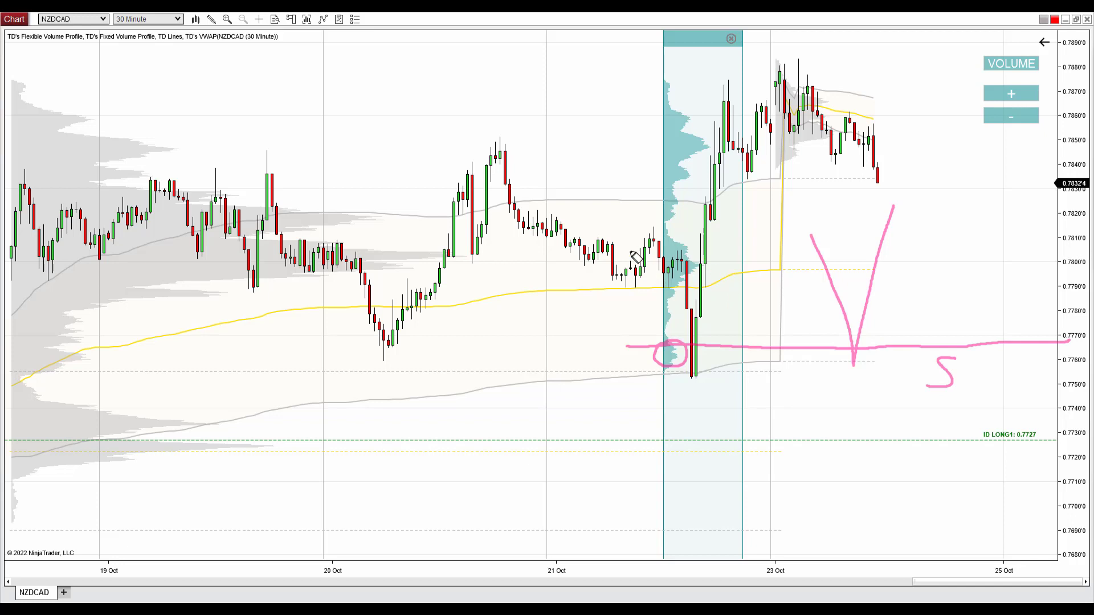
- Clear the NZDCAD drawings and remove the Volume Profile from the reversal area
{"action": "key", "text": "Escape"}
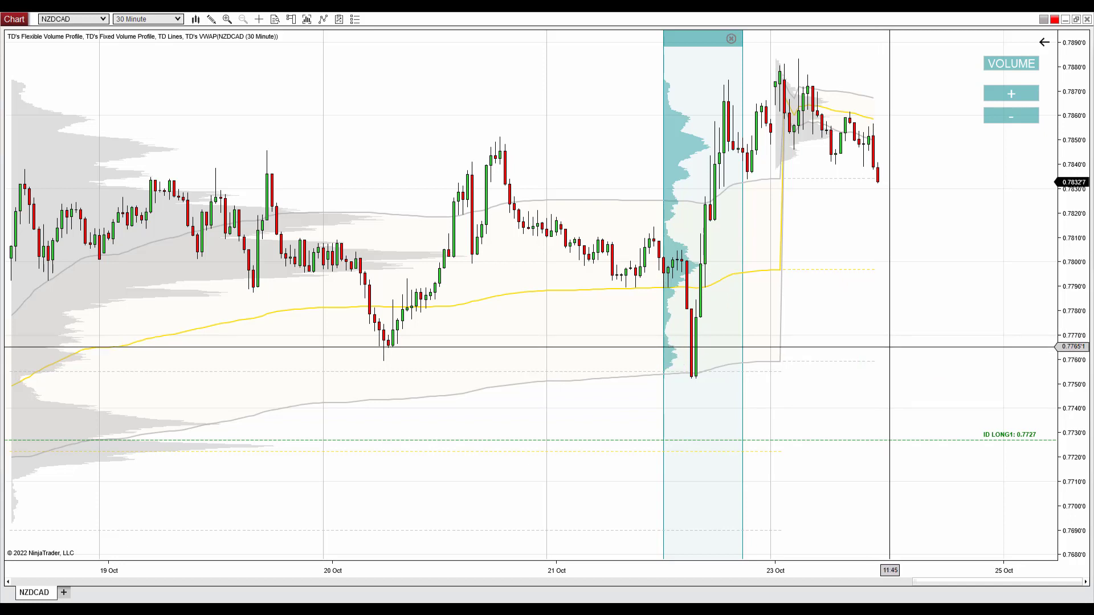
{"action": "left_click_drag", "start_coordinate": [880, 346], "coordinate": [905, 348]}
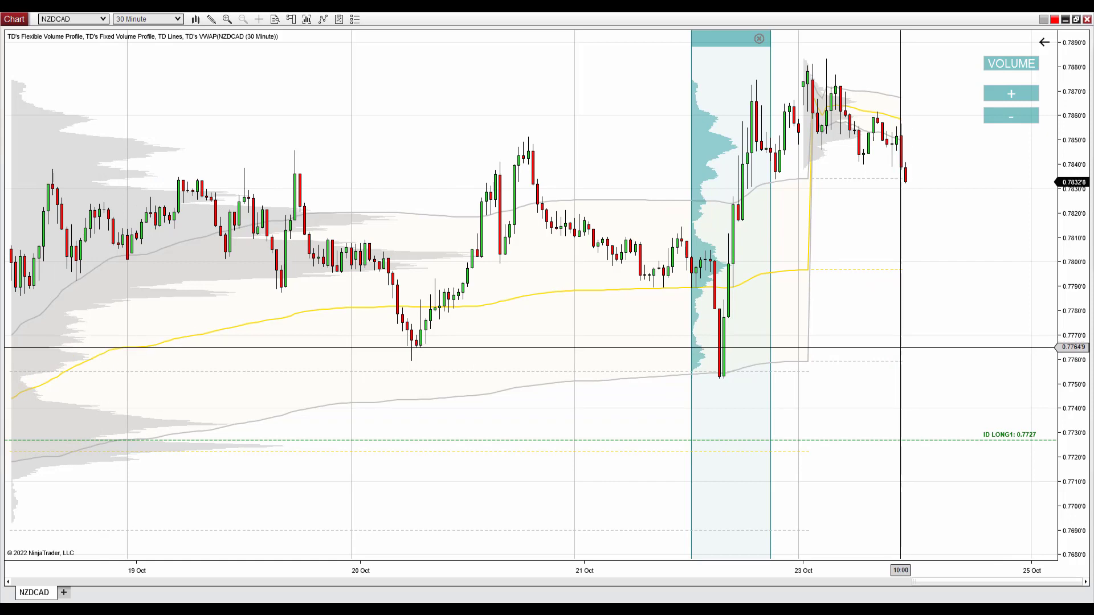
{"action": "left_click", "coordinate": [717, 41]}
{"action": "left_click", "coordinate": [759, 38]}
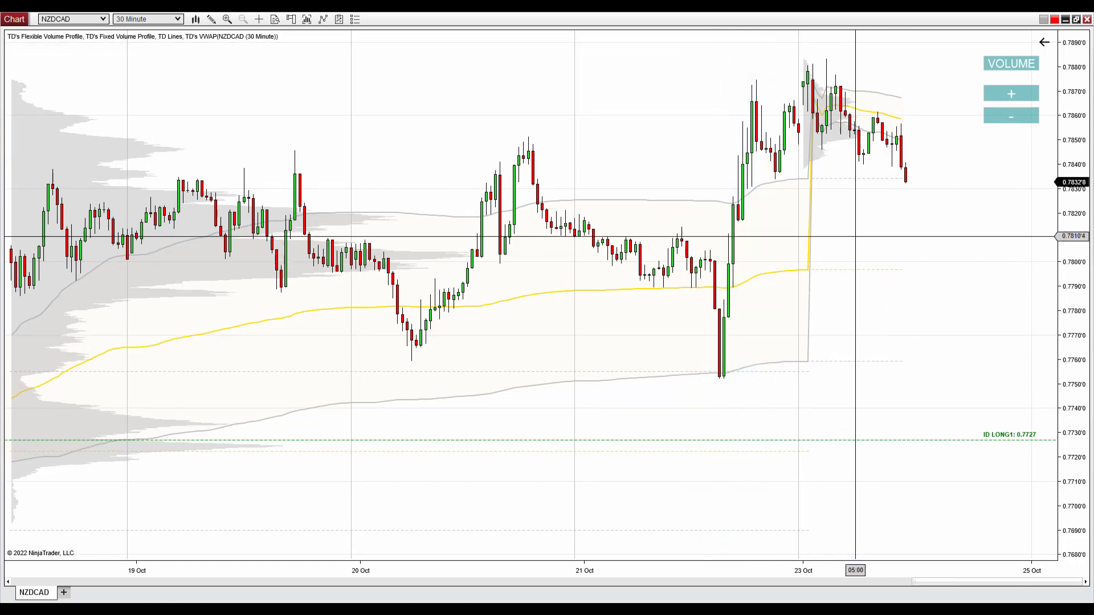
- Trace the NZDCAD long level at 0.7727 from the 18 October breakout onward and circle its ID LONG1 label
{"action": "scroll", "coordinate": [673, 570], "scroll_direction": "up", "scroll_amount": 5}
{"action": "left_click_drag", "start_coordinate": [668, 570], "coordinate": [733, 570]}
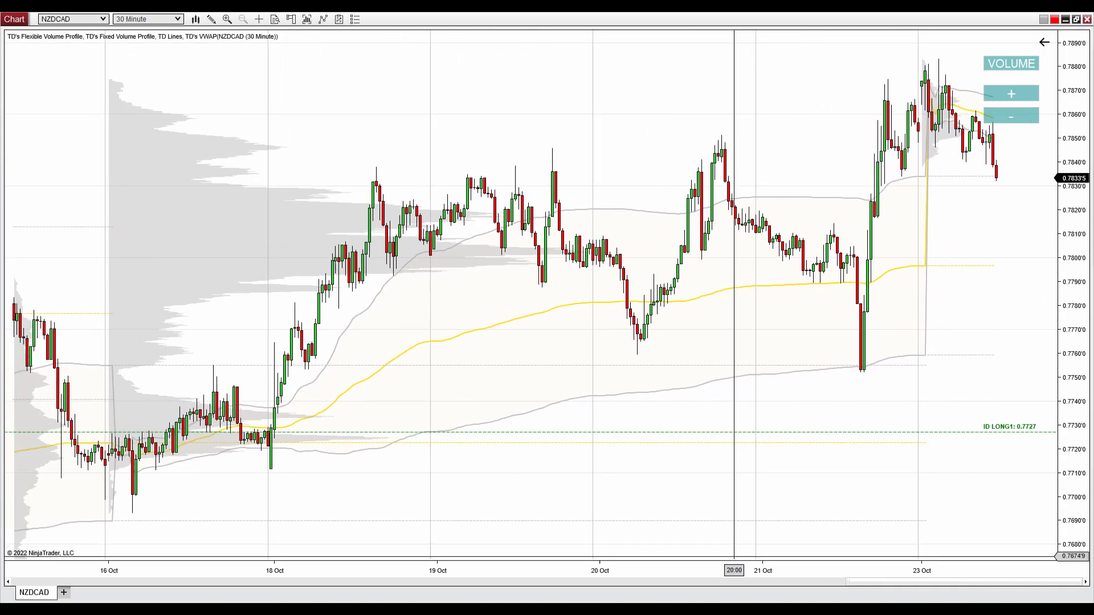
{"action": "left_click_drag", "start_coordinate": [530, 502], "coordinate": [630, 499]}
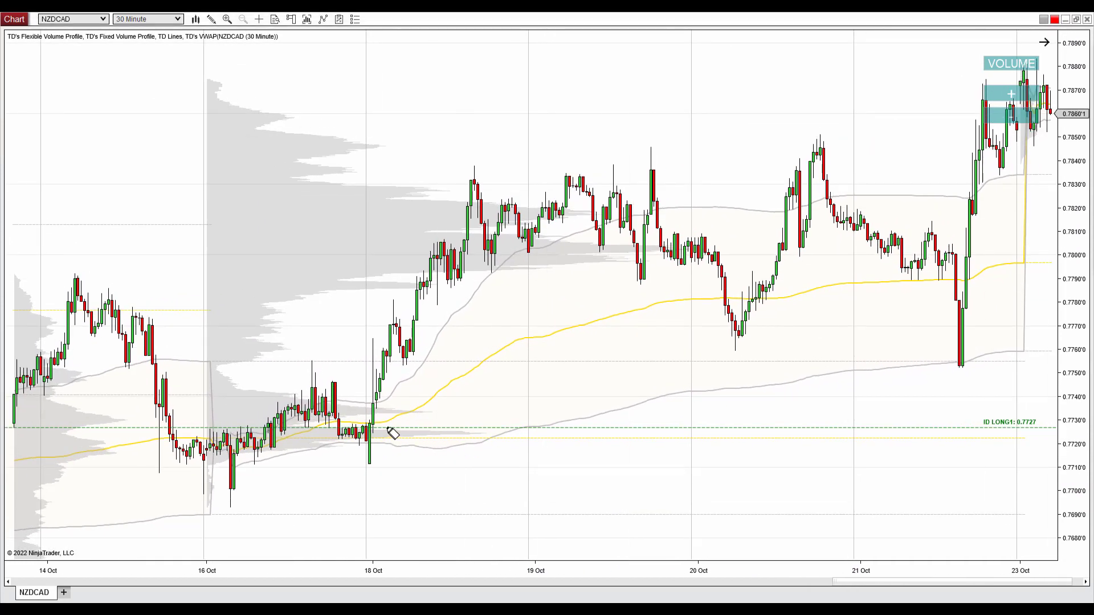
{"action": "mouse_move", "coordinate": [388, 427]}
{"action": "left_mouse_down"}
{"action": "mouse_move", "coordinate": [1031, 432]}
{"action": "mouse_move", "coordinate": [1003, 413]}
{"action": "mouse_move", "coordinate": [1029, 456]}
{"action": "mouse_move", "coordinate": [995, 417]}
{"action": "left_mouse_up"}
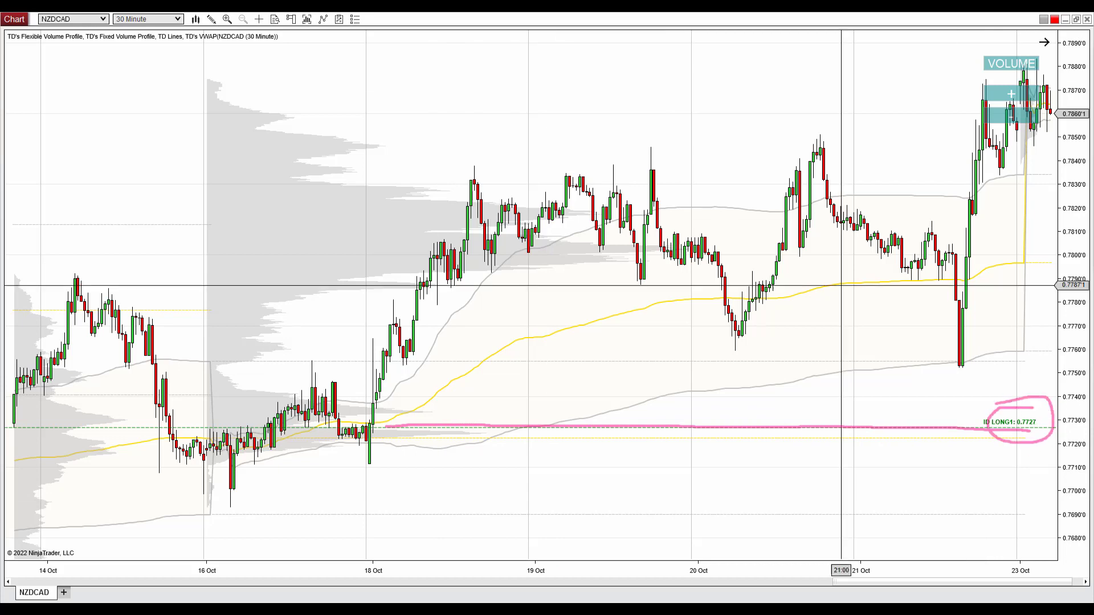
- Add a Volume Profile from 16 October to late 18 October and circle the heavy volume zone around 0.7727
{"action": "scroll", "coordinate": [416, 473], "scroll_direction": "up", "scroll_amount": 3}
{"action": "scroll", "coordinate": [349, 473], "scroll_direction": "up", "scroll_amount": 1}
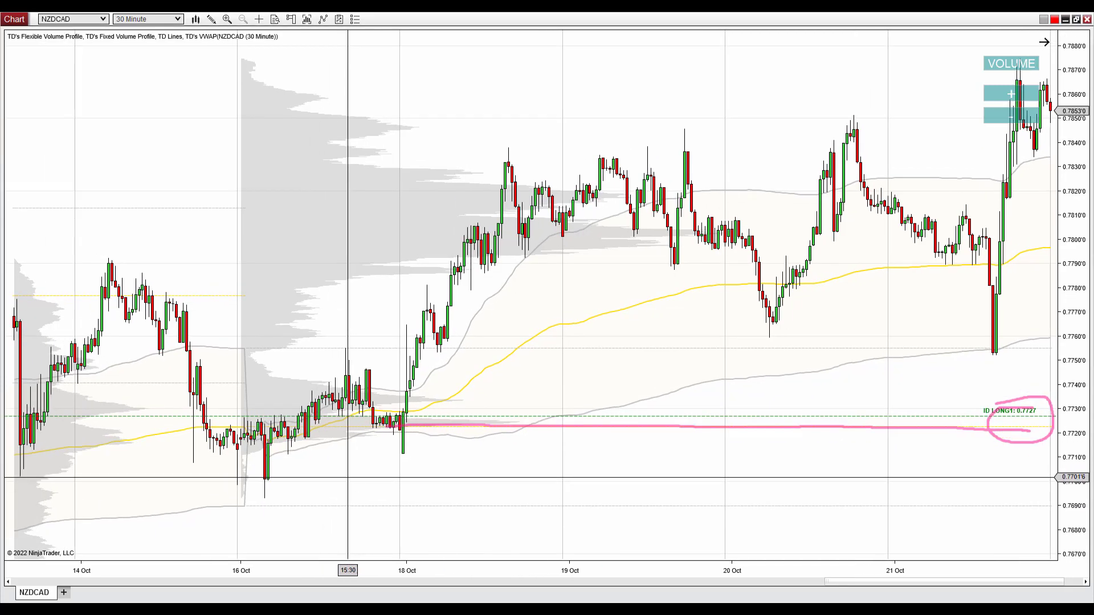
{"action": "left_click_drag", "start_coordinate": [254, 456], "coordinate": [539, 479]}
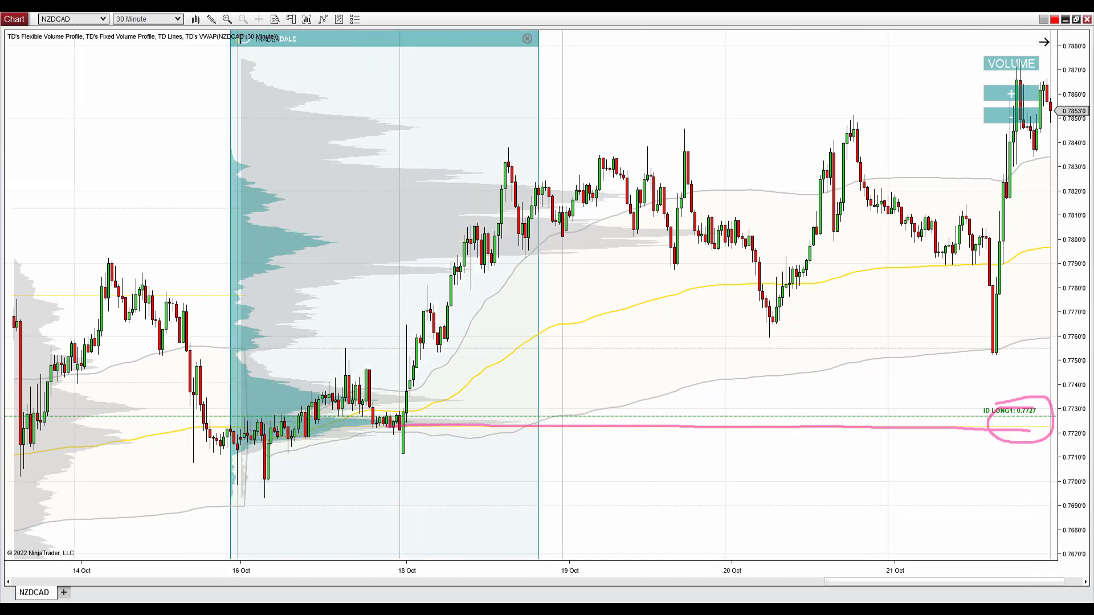
{"action": "mouse_move", "coordinate": [334, 410]}
{"action": "left_mouse_down"}
{"action": "mouse_move", "coordinate": [260, 413]}
{"action": "mouse_move", "coordinate": [290, 442]}
{"action": "mouse_move", "coordinate": [430, 430]}
{"action": "mouse_move", "coordinate": [336, 415]}
{"action": "left_mouse_up"}
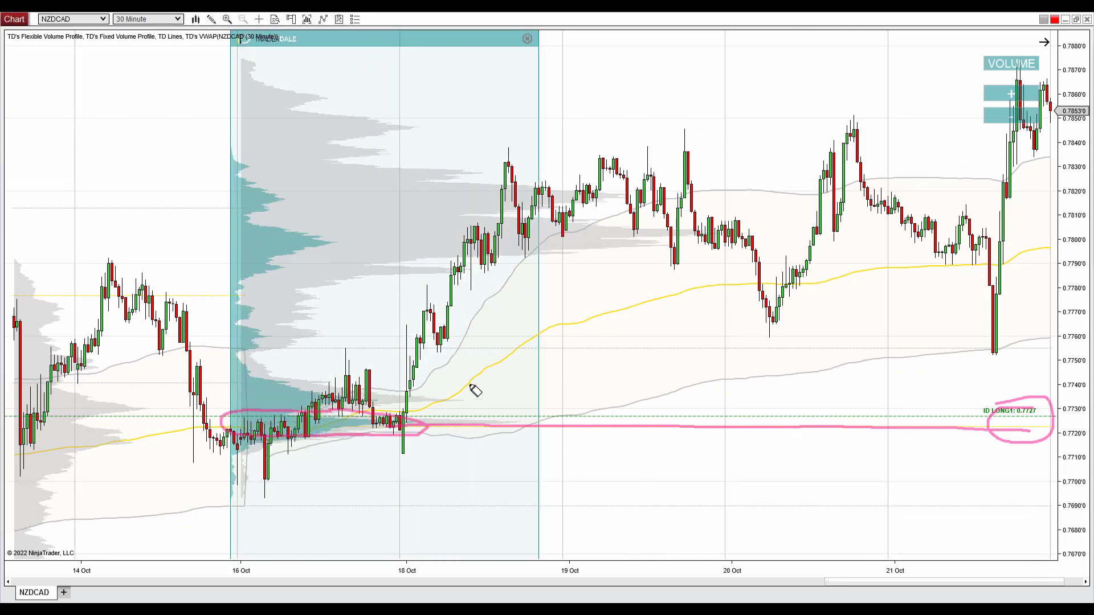
- Draw a thick arrow along the 18 October rally and outline the volume zone at its base again
{"action": "left_click_drag", "start_coordinate": [404, 422], "coordinate": [510, 151]}
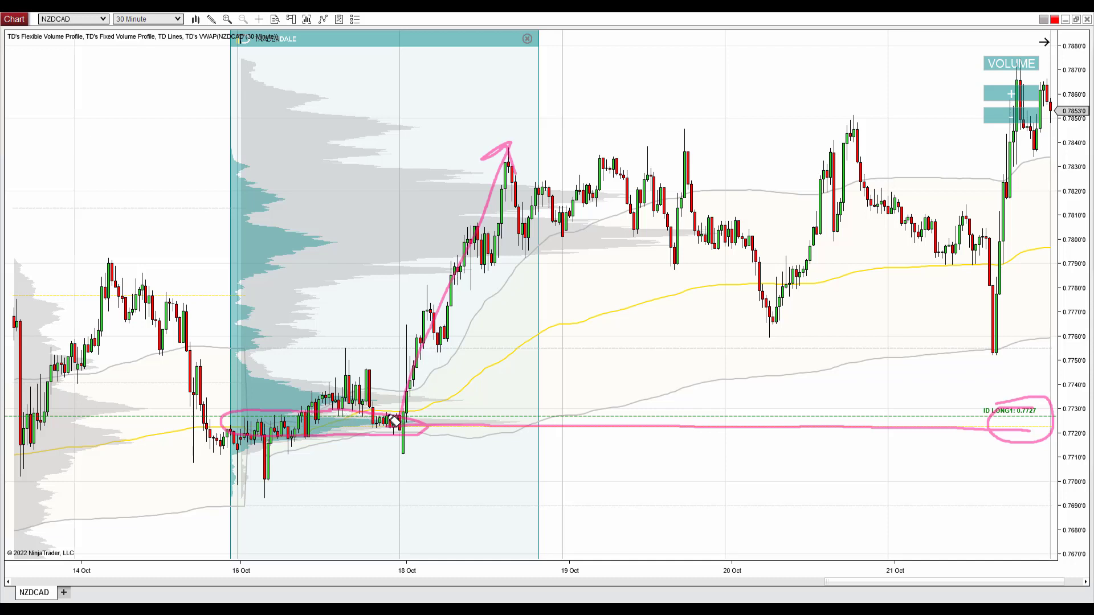
{"action": "mouse_move", "coordinate": [342, 416]}
{"action": "left_mouse_down"}
{"action": "mouse_move", "coordinate": [268, 415]}
{"action": "mouse_move", "coordinate": [250, 438]}
{"action": "mouse_move", "coordinate": [398, 442]}
{"action": "mouse_move", "coordinate": [363, 419]}
{"action": "left_mouse_up"}
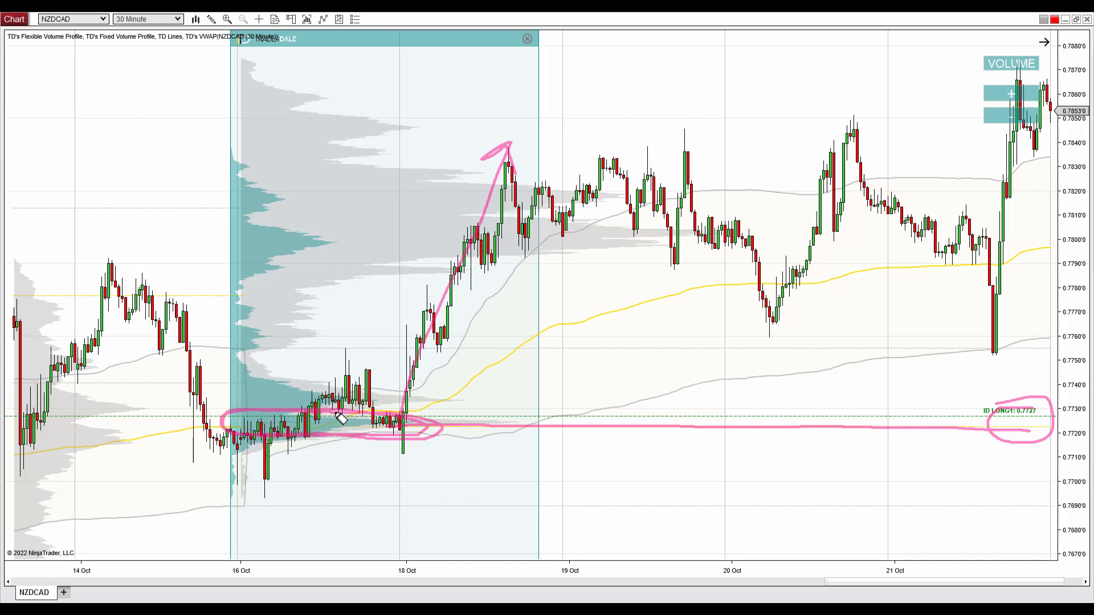
{"action": "mouse_move", "coordinate": [407, 419]}
{"action": "left_mouse_down"}
{"action": "mouse_move", "coordinate": [509, 144]}
{"action": "mouse_move", "coordinate": [521, 173]}
{"action": "left_mouse_up"}
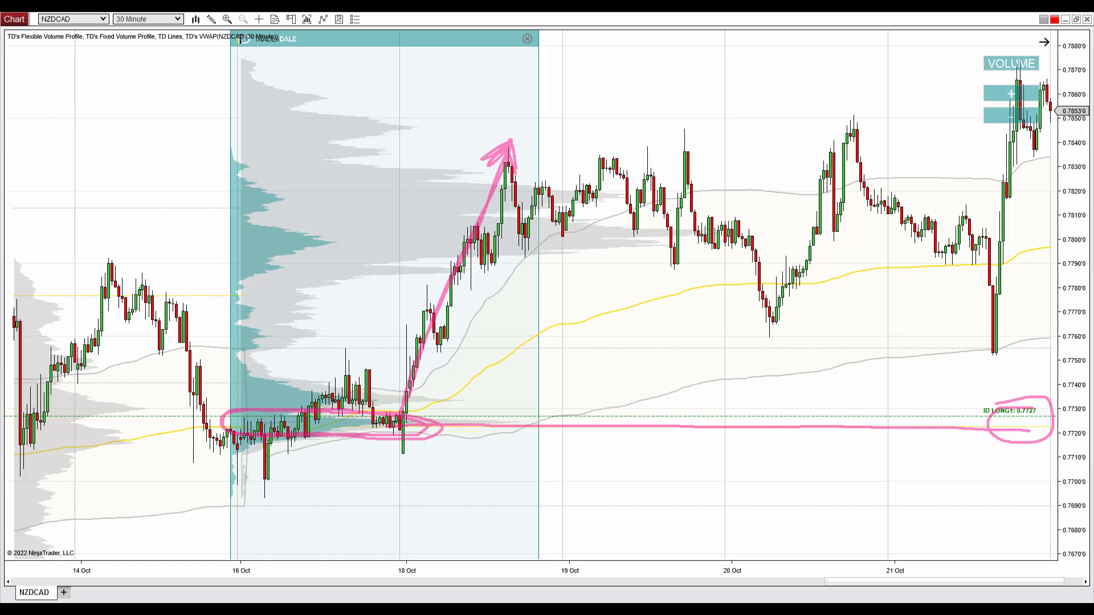
{"action": "mouse_move", "coordinate": [361, 420]}
{"action": "left_mouse_down"}
{"action": "mouse_move", "coordinate": [211, 427]}
{"action": "mouse_move", "coordinate": [382, 438]}
{"action": "mouse_move", "coordinate": [356, 416]}
{"action": "left_mouse_up"}
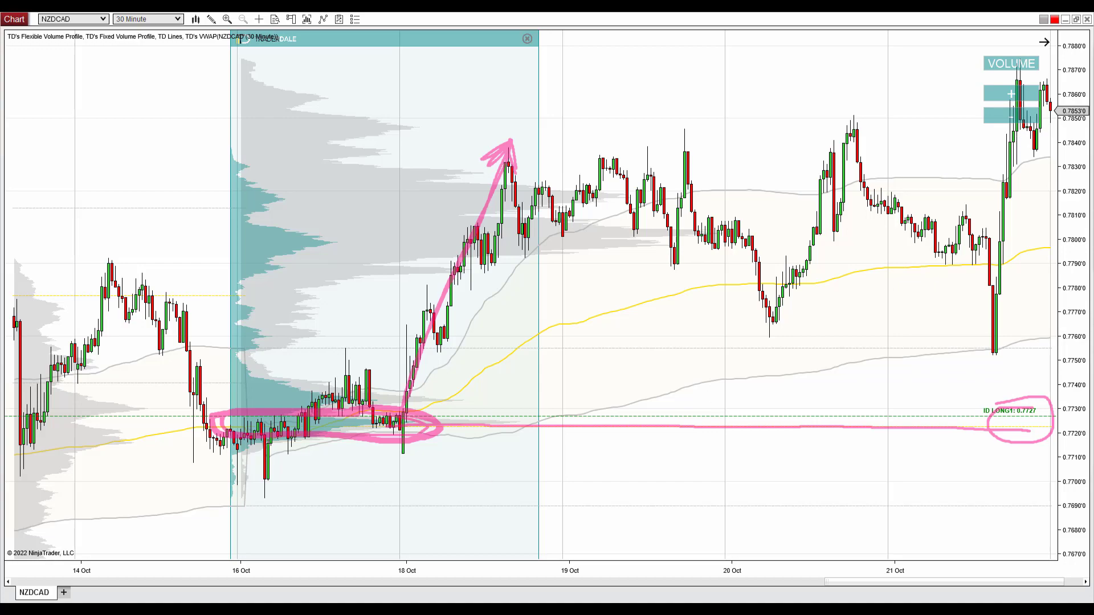
- Clear the freehand drawings and draw a thick line along the 0.7727 level from 16 October across the empty future area
{"action": "scroll", "coordinate": [855, 525], "scroll_direction": "down", "scroll_amount": 3}
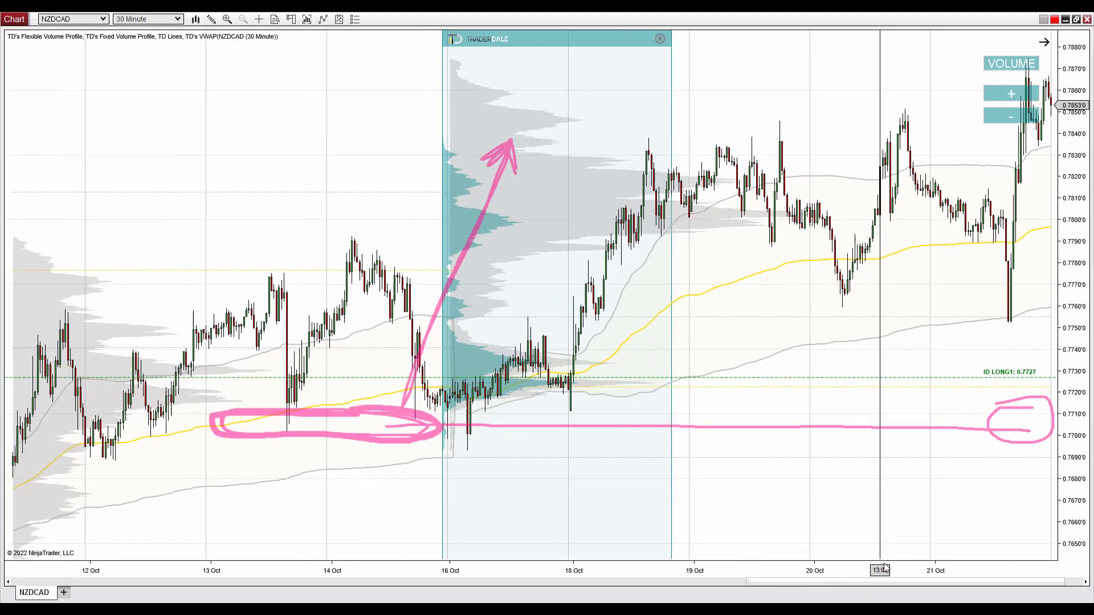
{"action": "left_click_drag", "start_coordinate": [868, 525], "coordinate": [567, 520]}
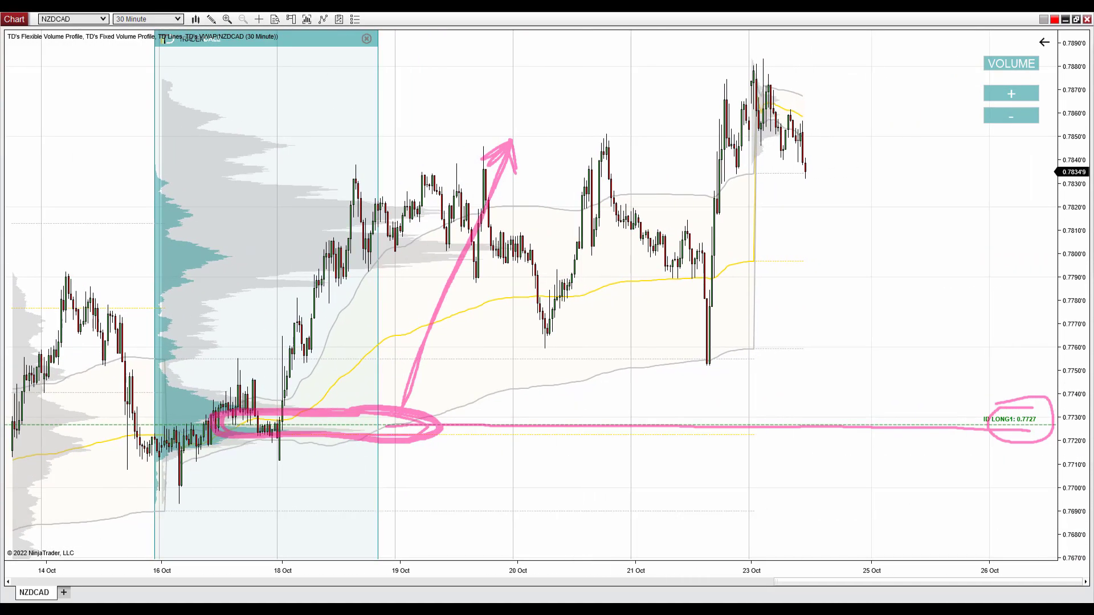
{"action": "key", "text": "Escape"}
{"action": "left_click_drag", "start_coordinate": [826, 435], "coordinate": [750, 457]}
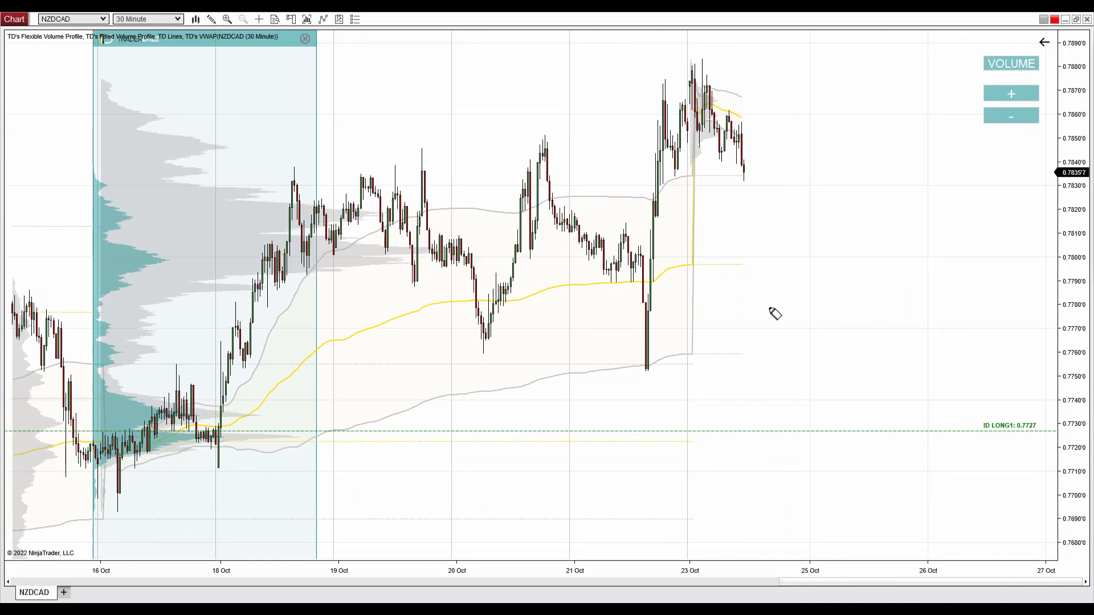
{"action": "left_click", "coordinate": [99, 432]}
{"action": "mouse_move", "coordinate": [112, 437]}
{"action": "left_mouse_down"}
{"action": "mouse_move", "coordinate": [931, 437]}
{"action": "mouse_move", "coordinate": [1009, 427]}
{"action": "left_mouse_up"}
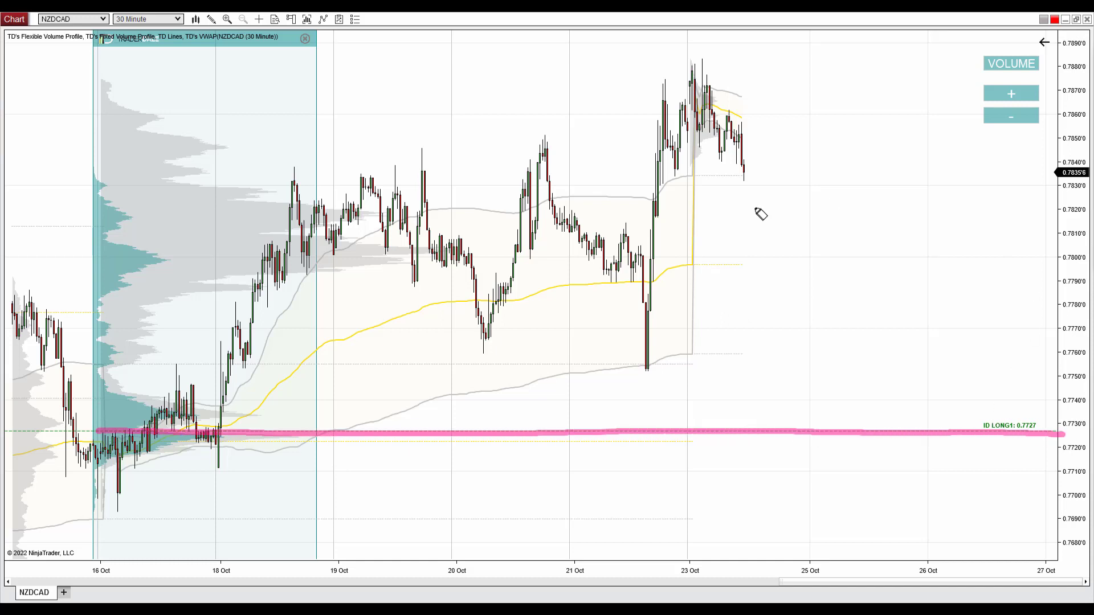
- Sketch a dashed price drop from the latest candle to the 0.7727 level, with a bounce arrow rising from it
{"action": "left_click", "coordinate": [751, 191]}
{"action": "left_click_drag", "start_coordinate": [772, 213], "coordinate": [784, 227]}
{"action": "left_click_drag", "start_coordinate": [811, 252], "coordinate": [832, 282]}
{"action": "left_click_drag", "start_coordinate": [846, 303], "coordinate": [866, 341]}
{"action": "left_click_drag", "start_coordinate": [887, 370], "coordinate": [898, 391]}
{"action": "mouse_move", "coordinate": [907, 406]}
{"action": "left_mouse_down"}
{"action": "mouse_move", "coordinate": [919, 431]}
{"action": "mouse_move", "coordinate": [990, 317]}
{"action": "mouse_move", "coordinate": [991, 344]}
{"action": "left_mouse_up"}
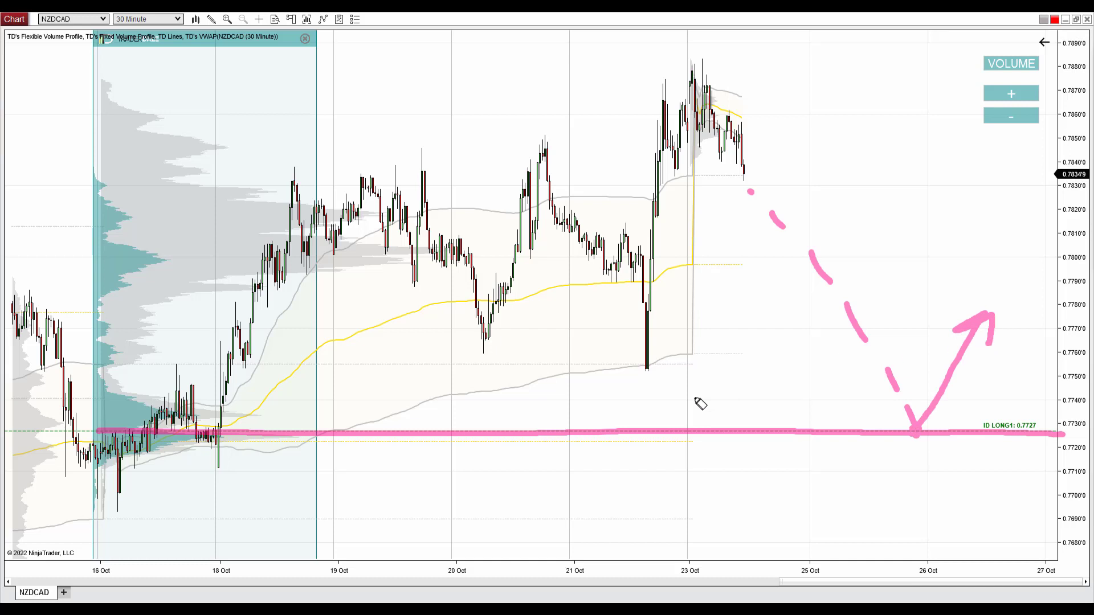
- Circle the heavy volume zone of 16–18 October and write an S below the expected bounce point
{"action": "mouse_move", "coordinate": [164, 427]}
{"action": "left_mouse_down"}
{"action": "mouse_move", "coordinate": [85, 452]}
{"action": "mouse_move", "coordinate": [251, 457]}
{"action": "mouse_move", "coordinate": [165, 427]}
{"action": "left_mouse_up"}
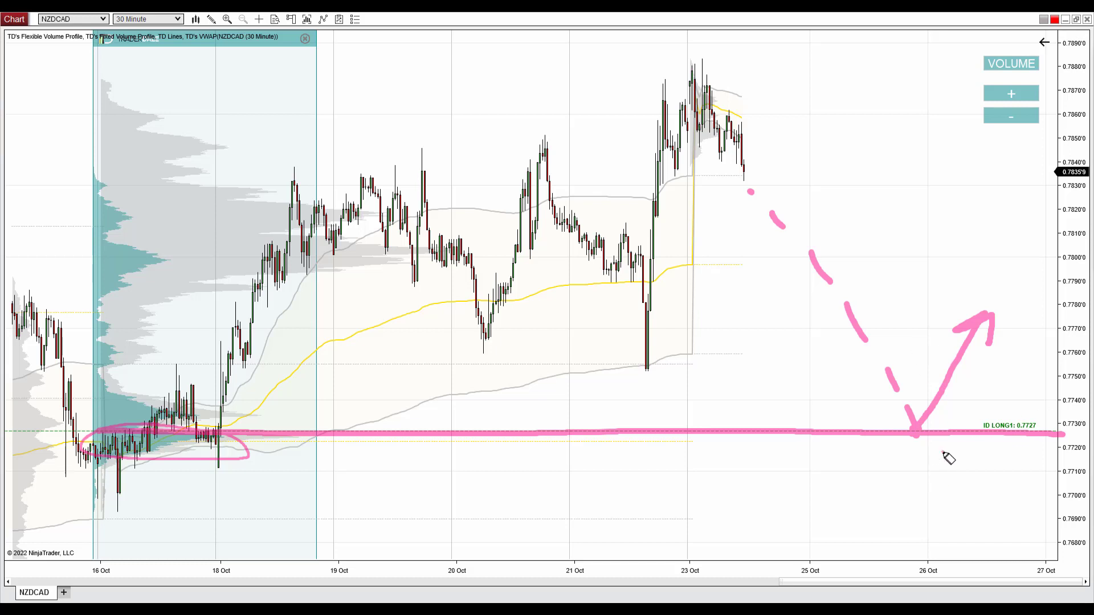
{"action": "left_click_drag", "start_coordinate": [943, 452], "coordinate": [919, 492]}
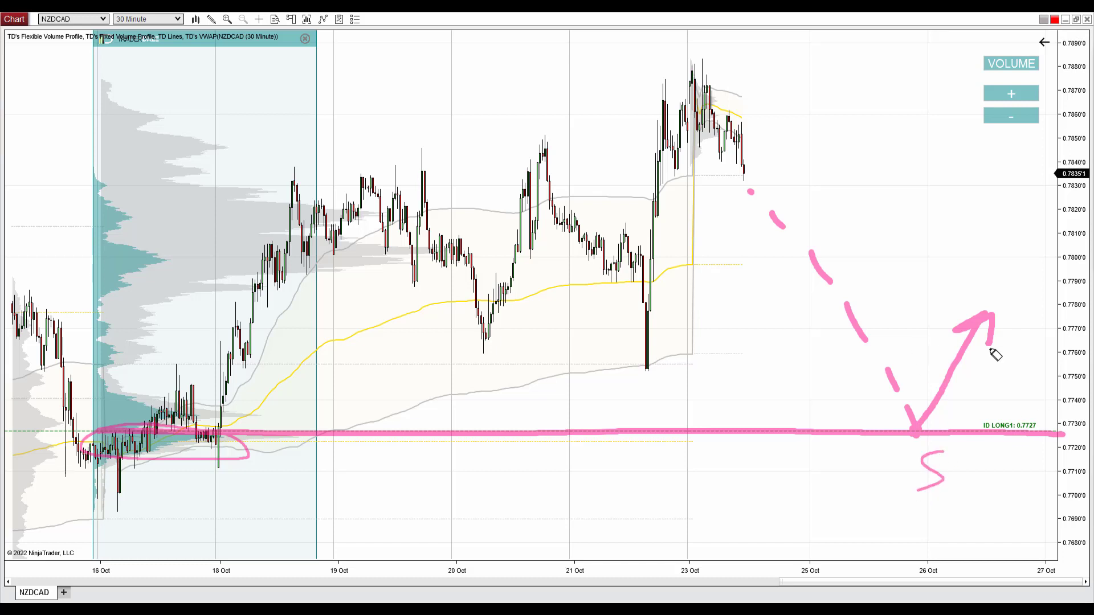